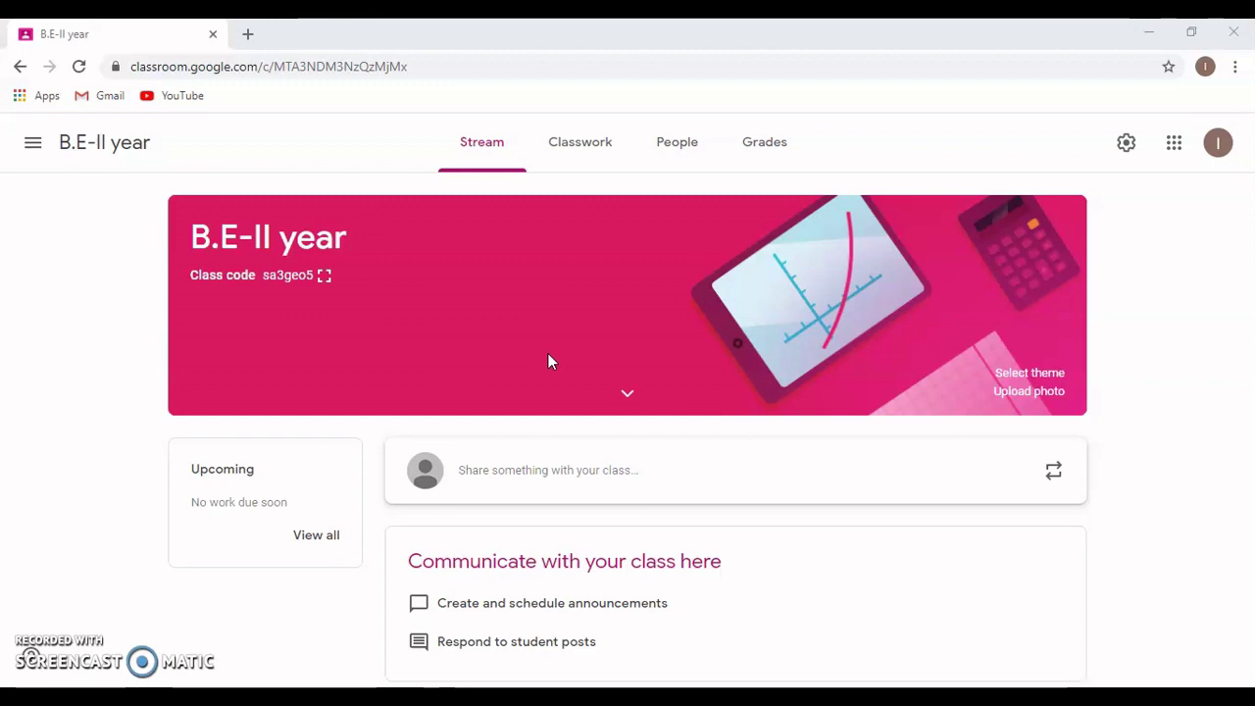
- Switch the B.E-II year class to its People page
left_click(675, 147)
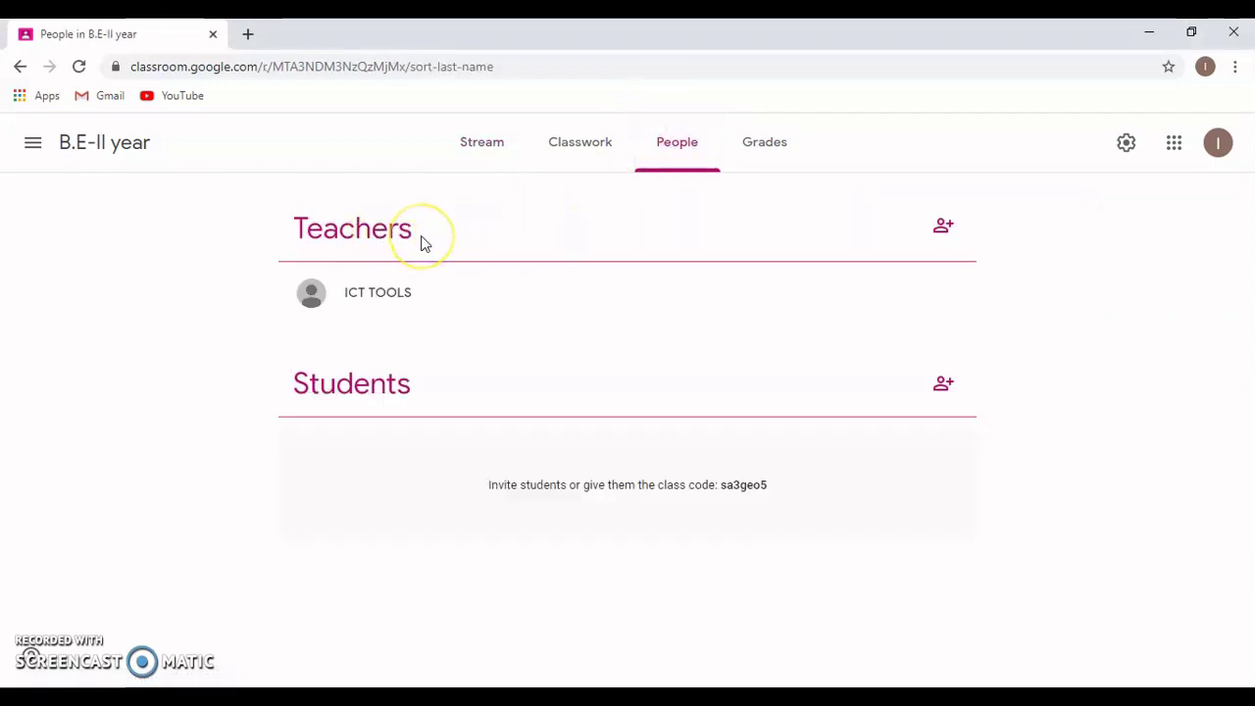
- Invite a co-teacher by entering their e-mail address and sending the invitation
left_click(938, 238)
left_click(482, 255)
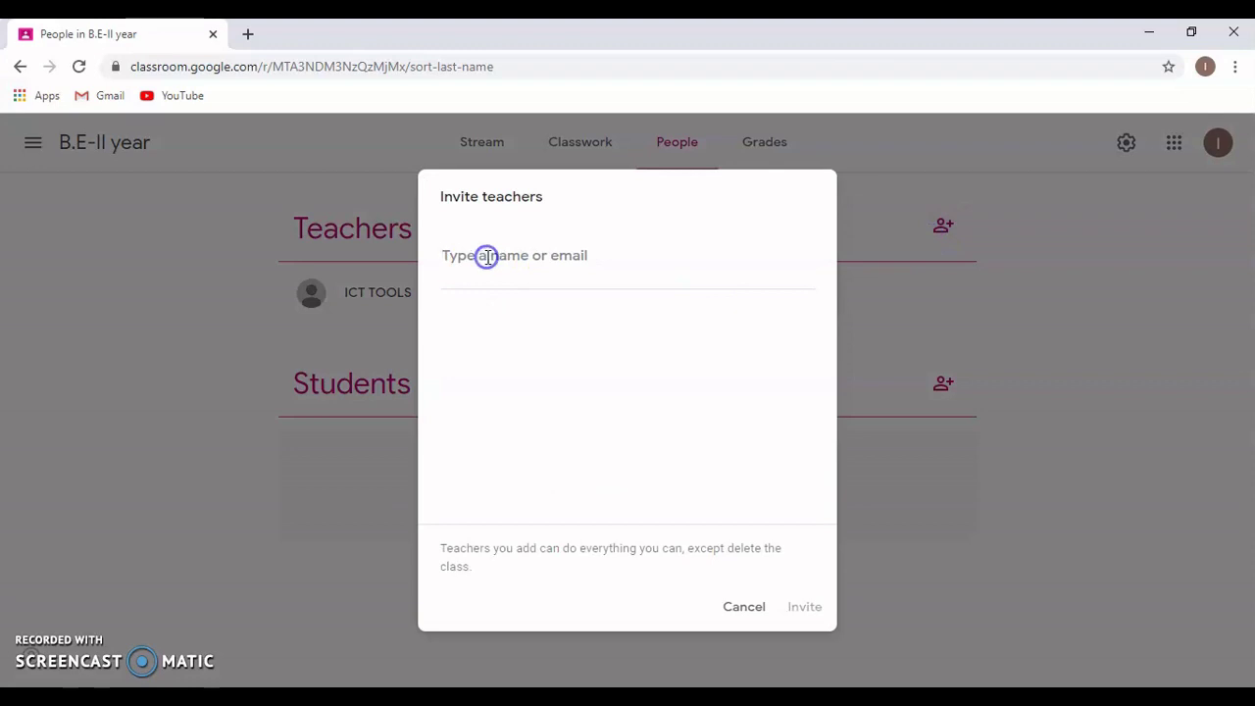
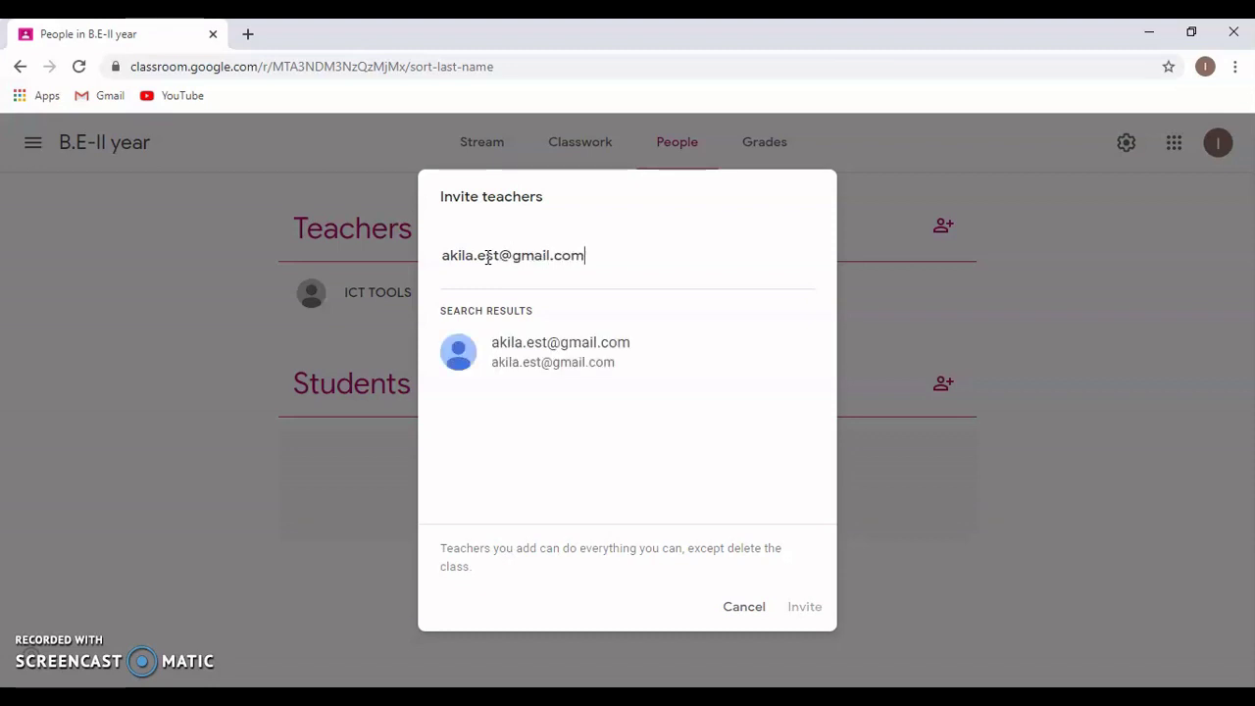
left_click(533, 350)
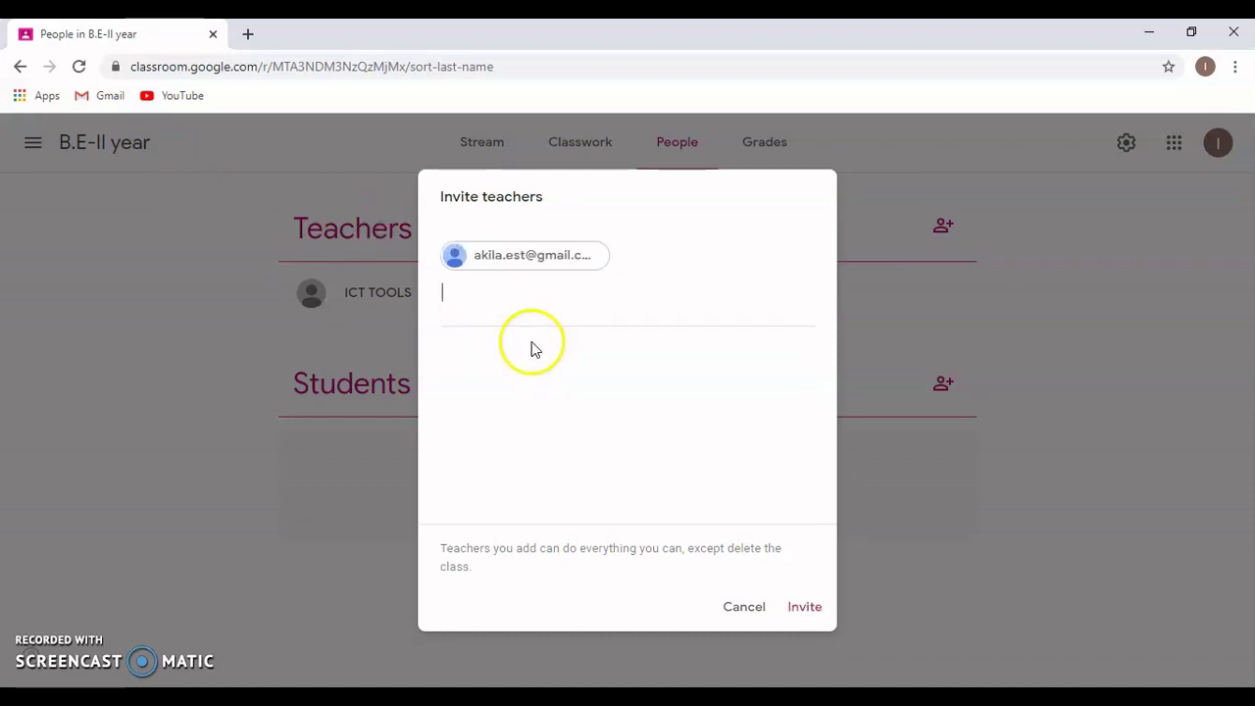
left_click(805, 607)
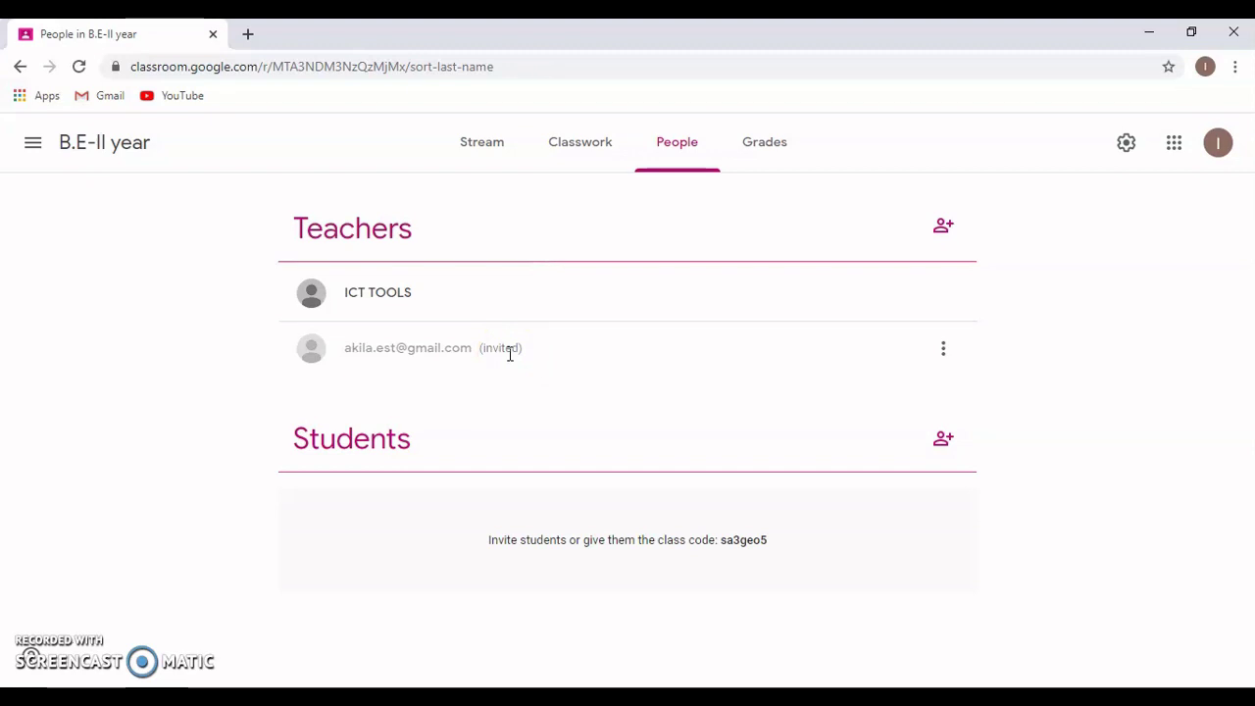
left_click(948, 361)
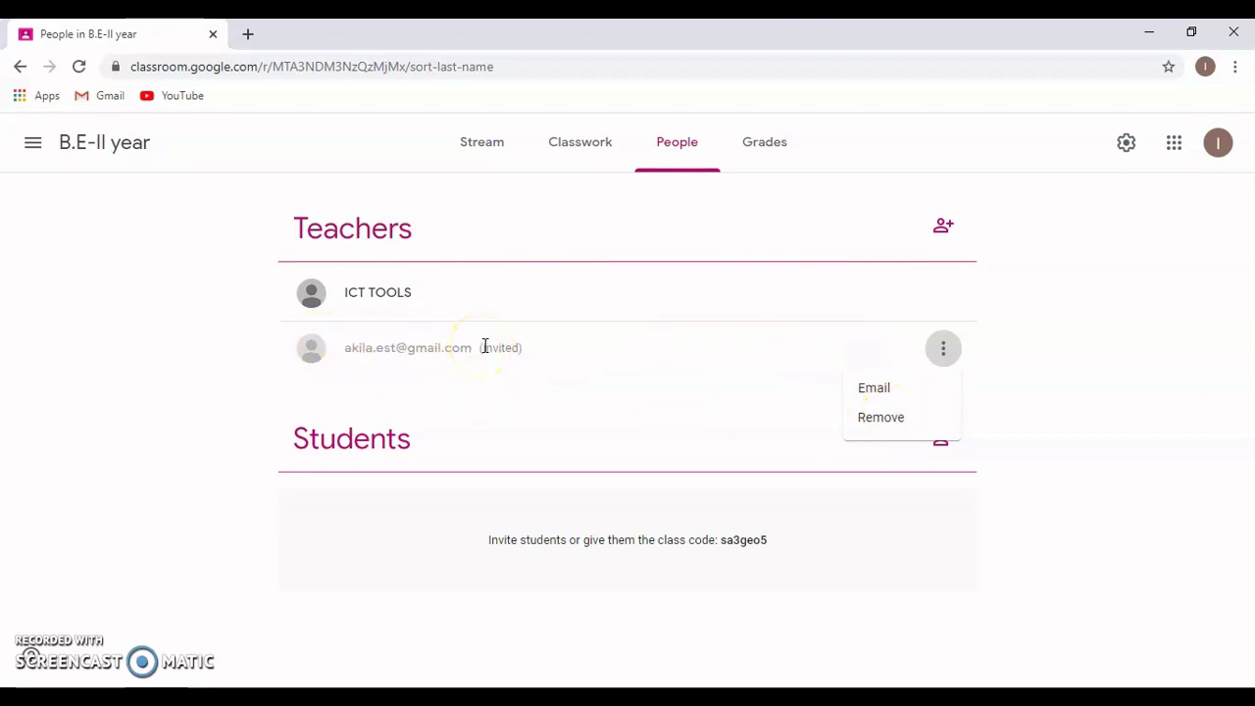
left_click(1170, 427)
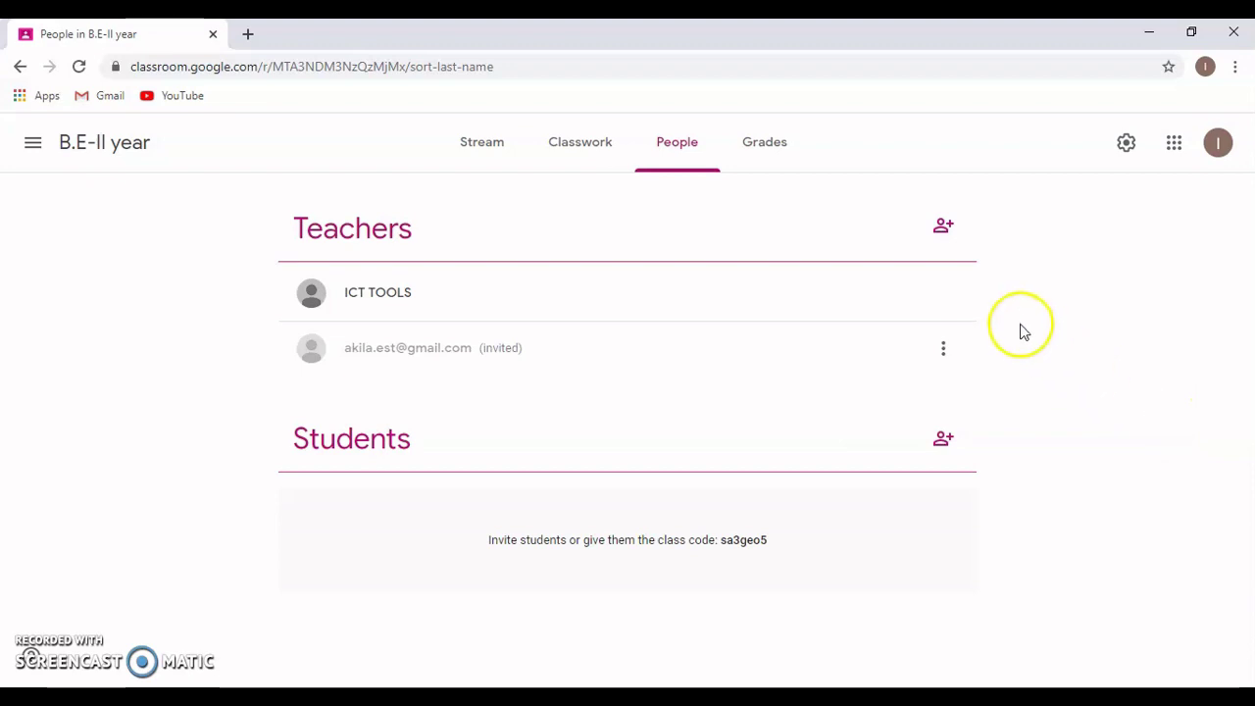
left_click(945, 227)
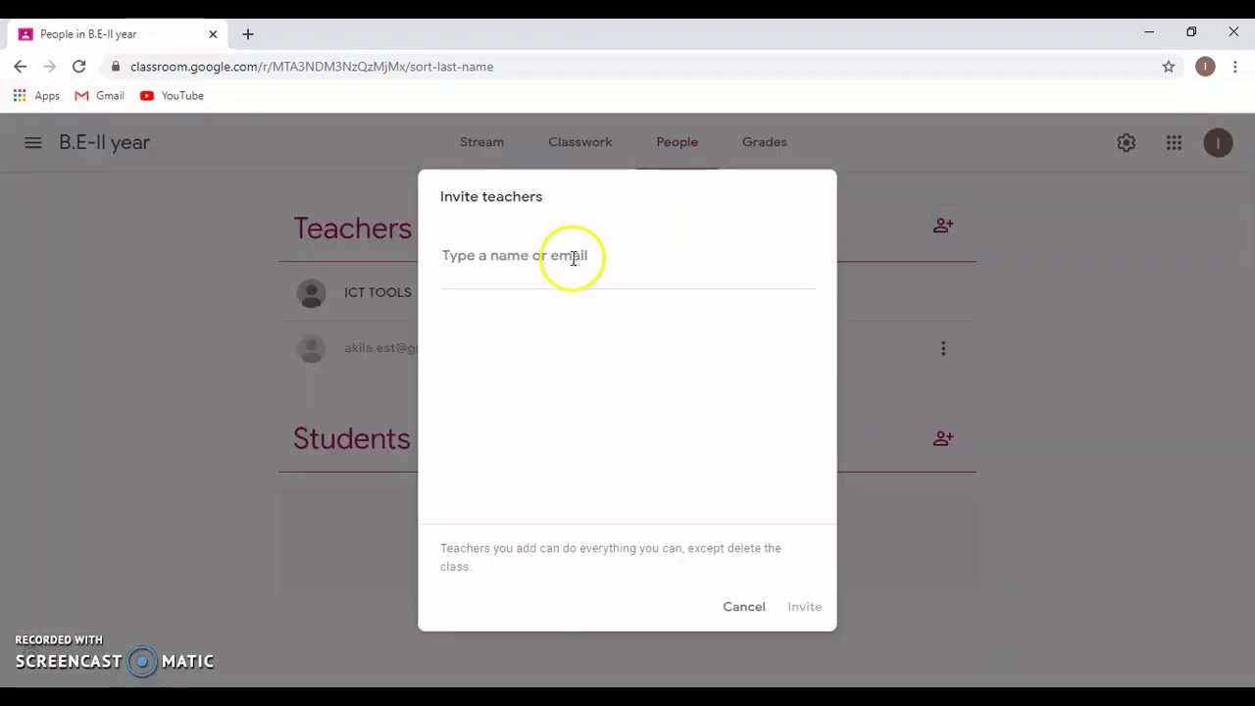
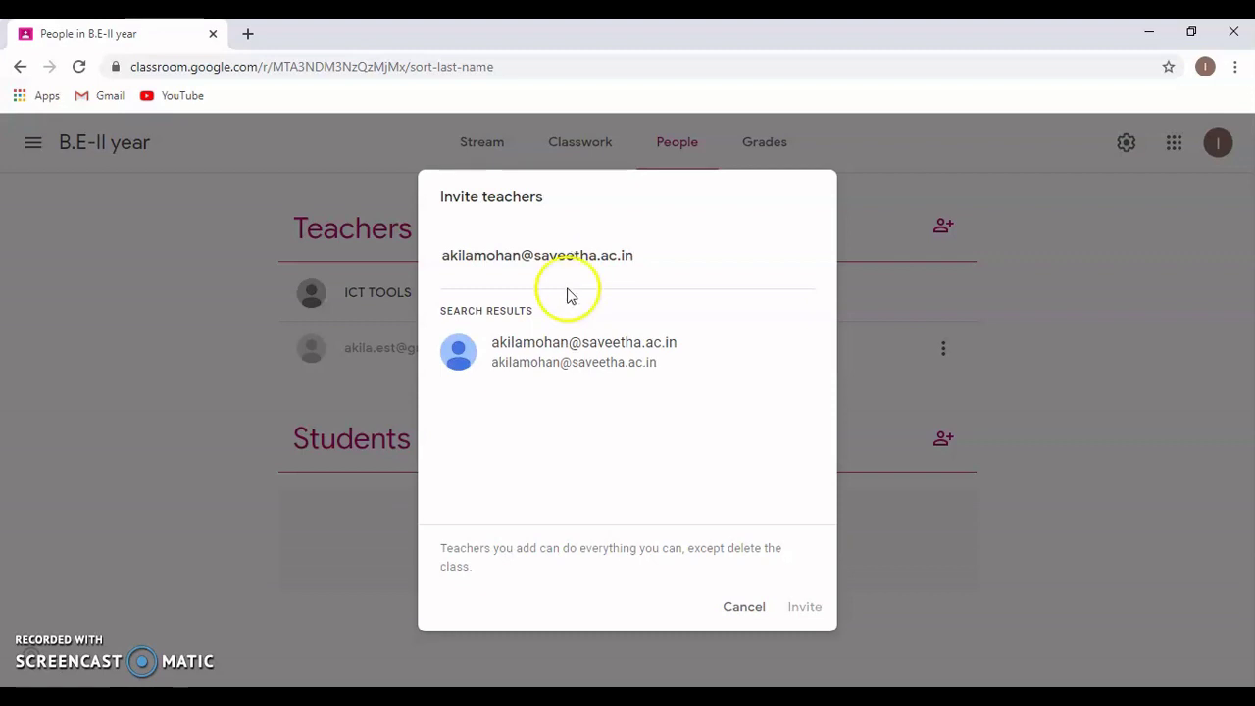
left_click(563, 351)
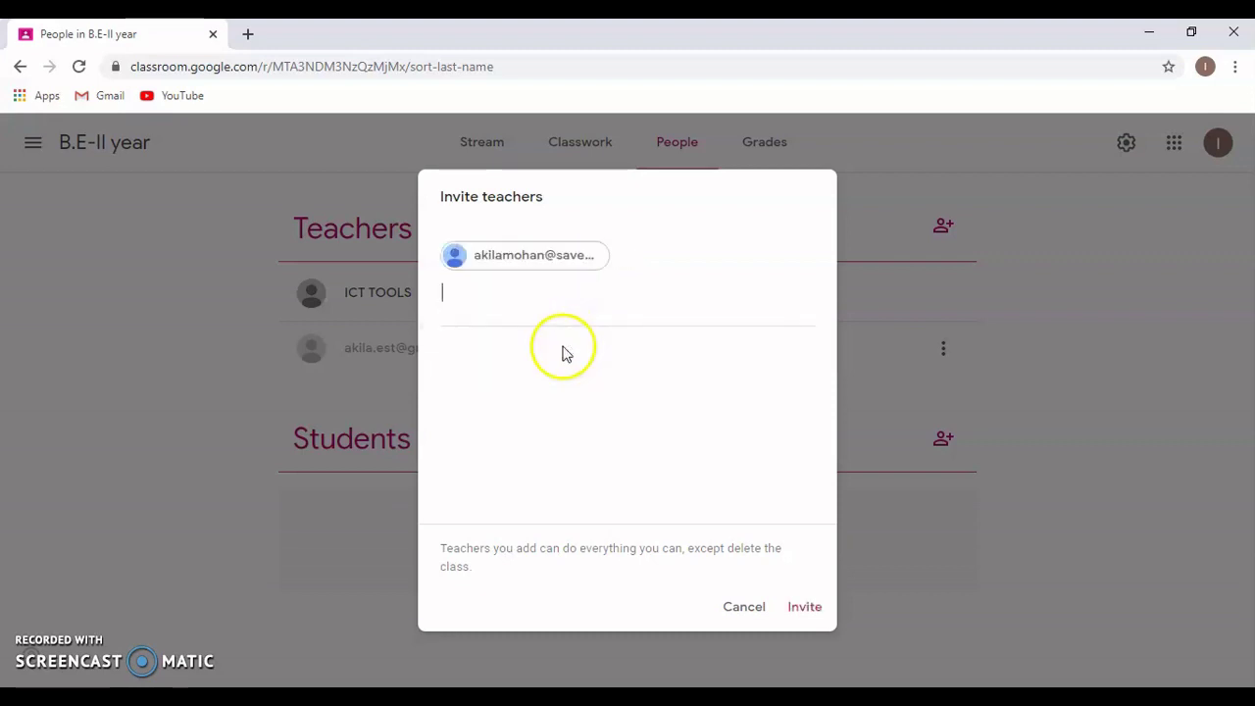
left_click(811, 610)
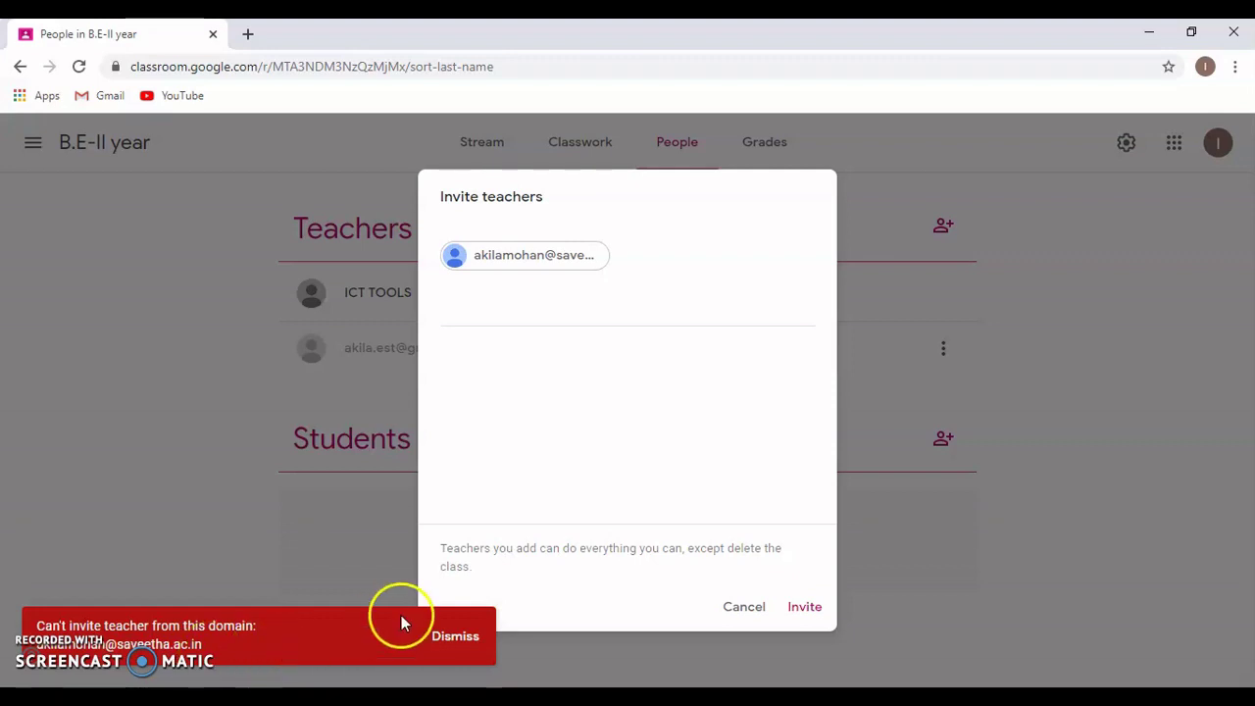
left_click(455, 637)
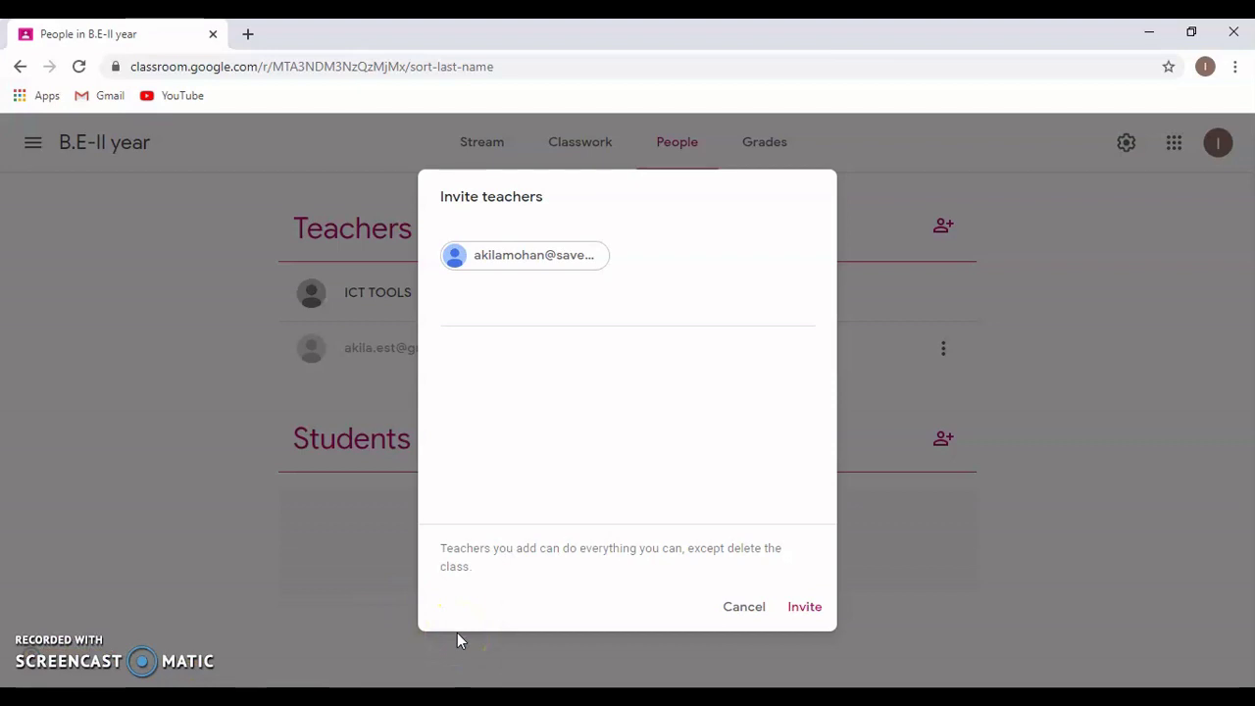
left_click(753, 608)
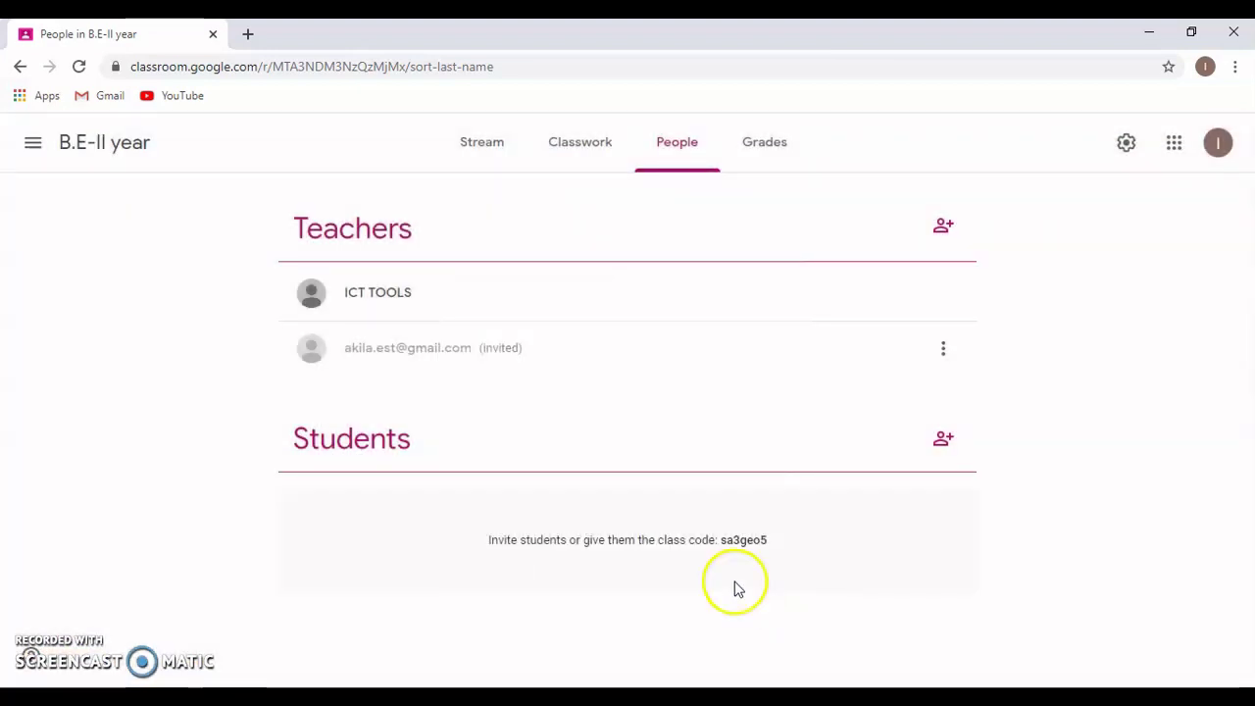
- Highlight the class-code invitation line, then bring up the Invite students dialog
double_click(696, 539)
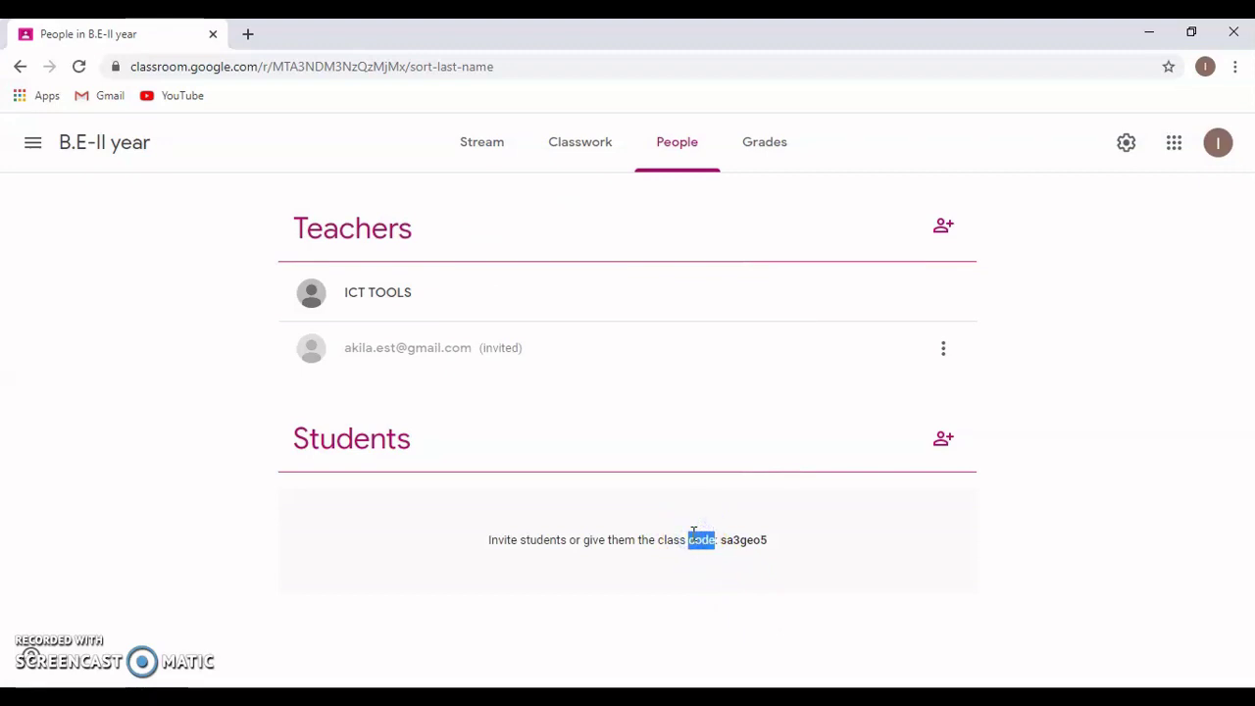
triple_click(693, 535)
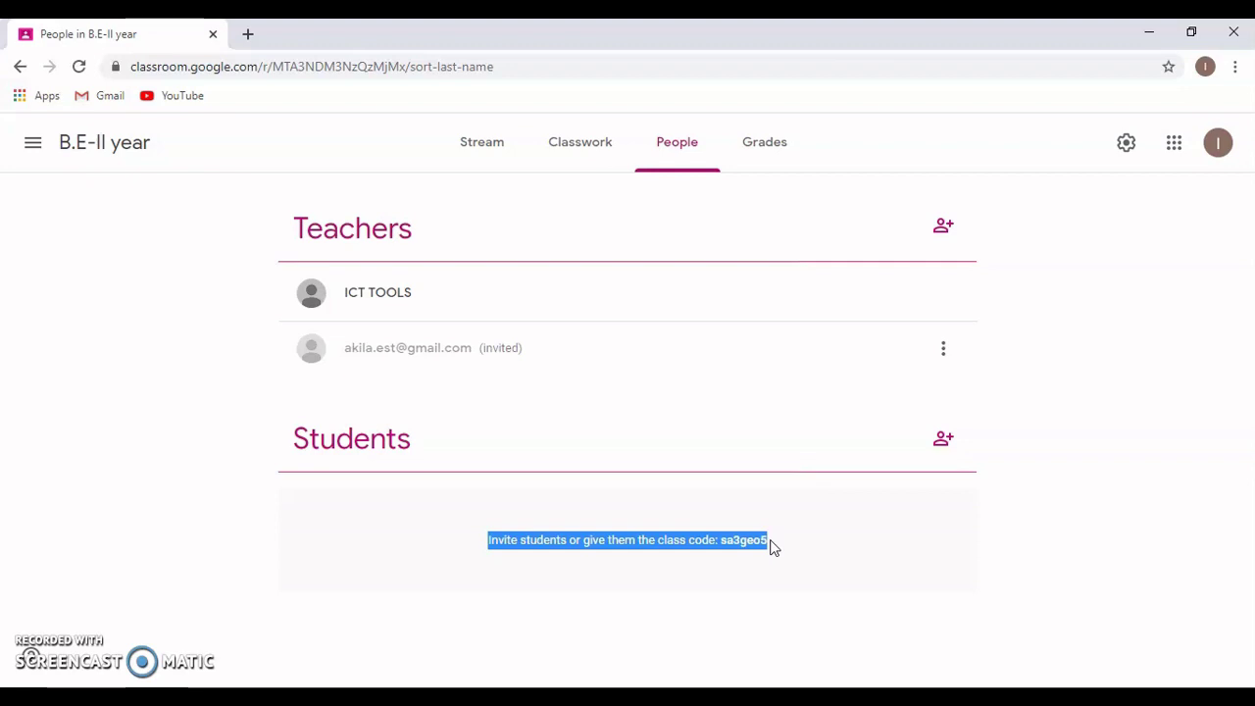
left_click(866, 520)
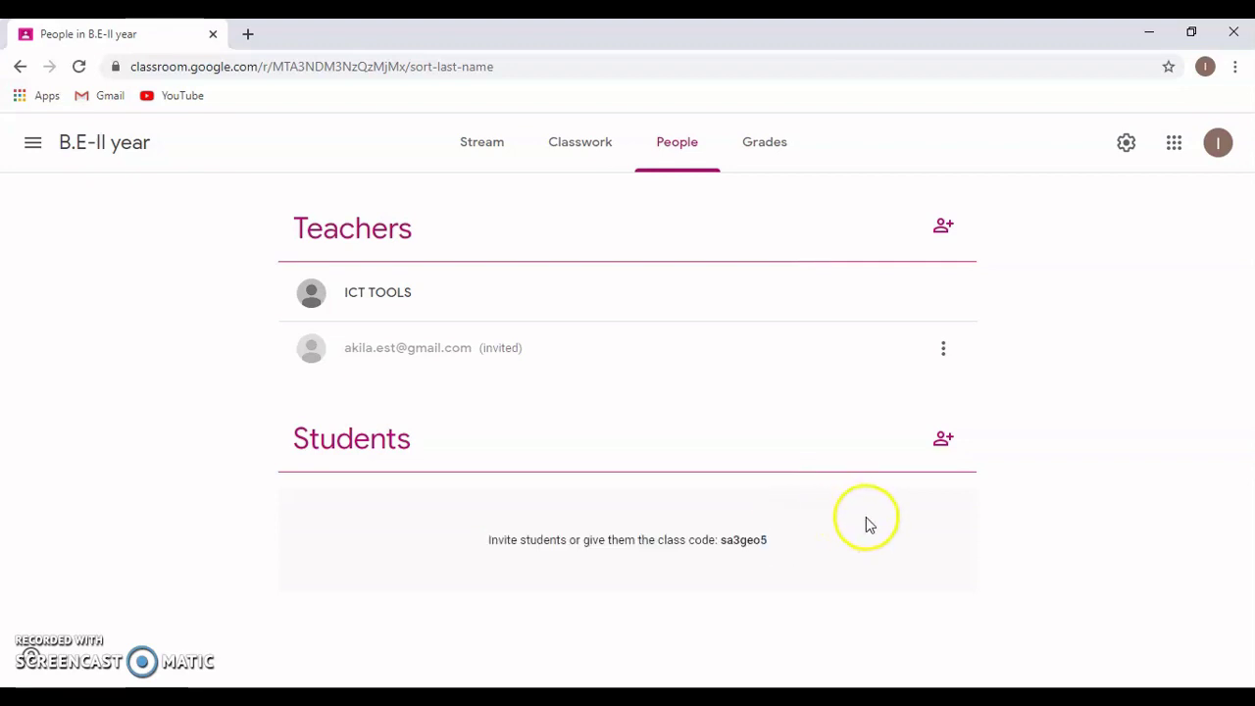
left_click(939, 446)
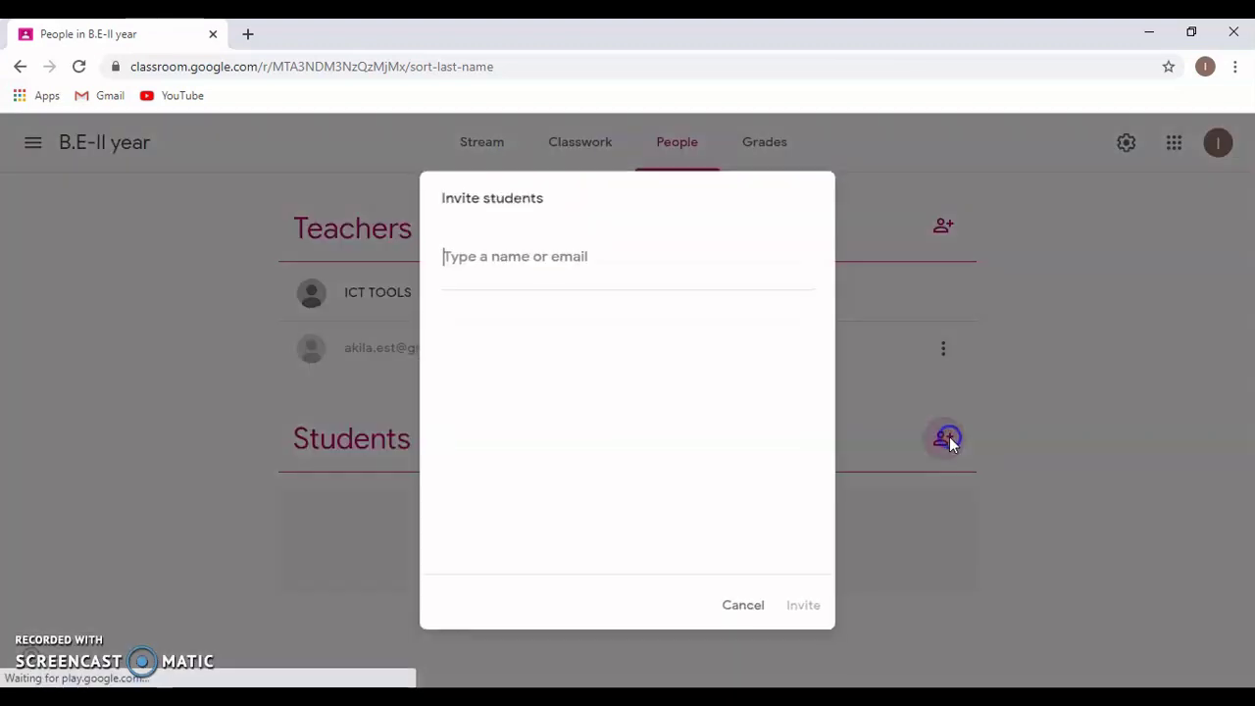
- Enter the student's e-mail address, removing a stray @ typo
left_click(520, 260)
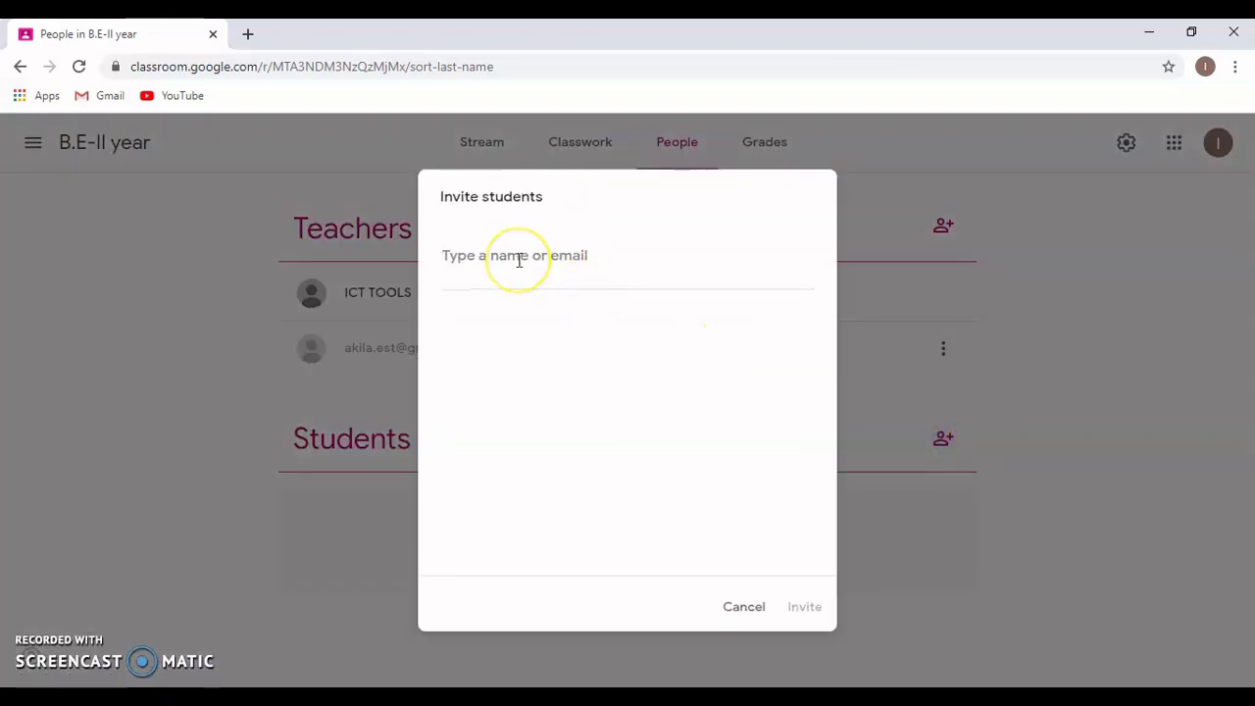
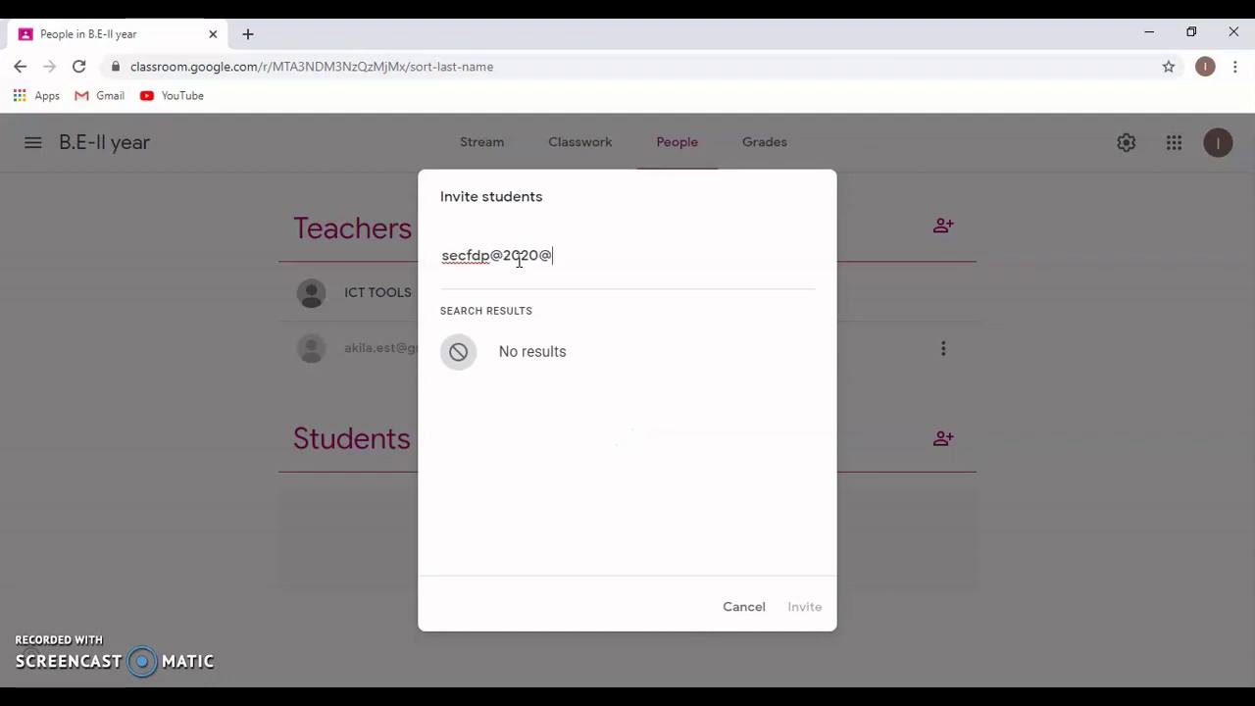
left_click(510, 256)
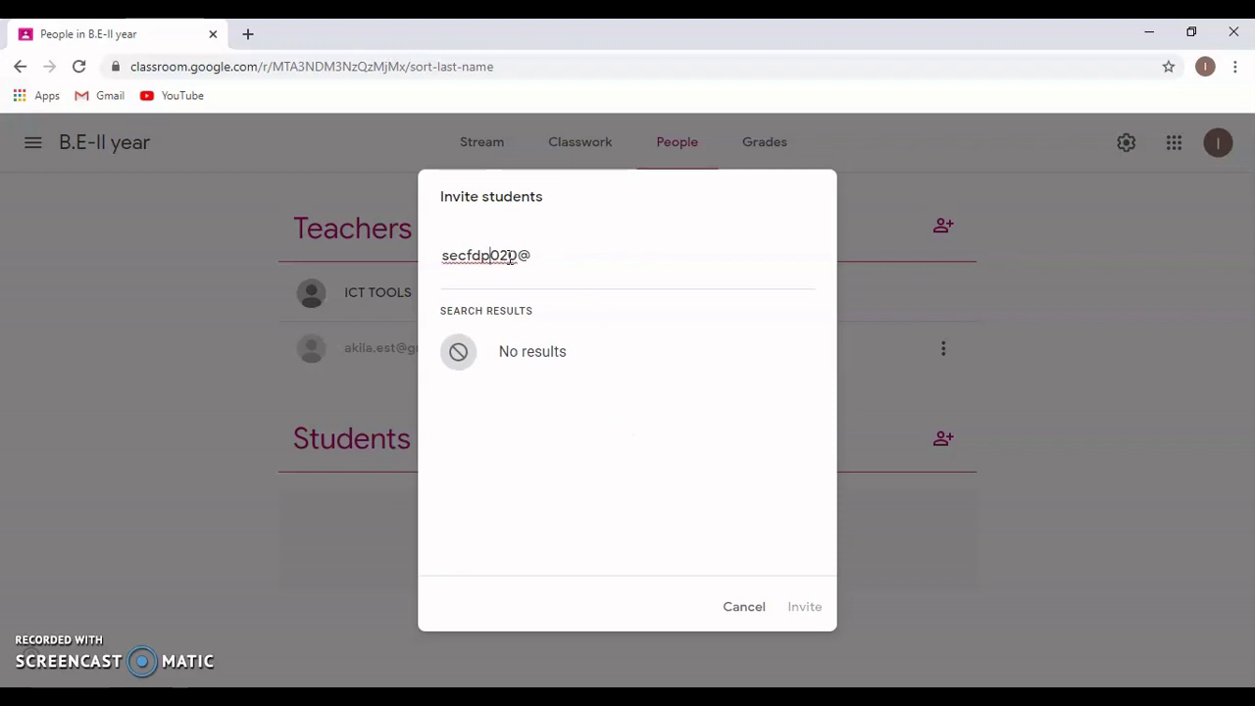
key("BackSpace")
left_click(552, 253)
type("gmail.c")
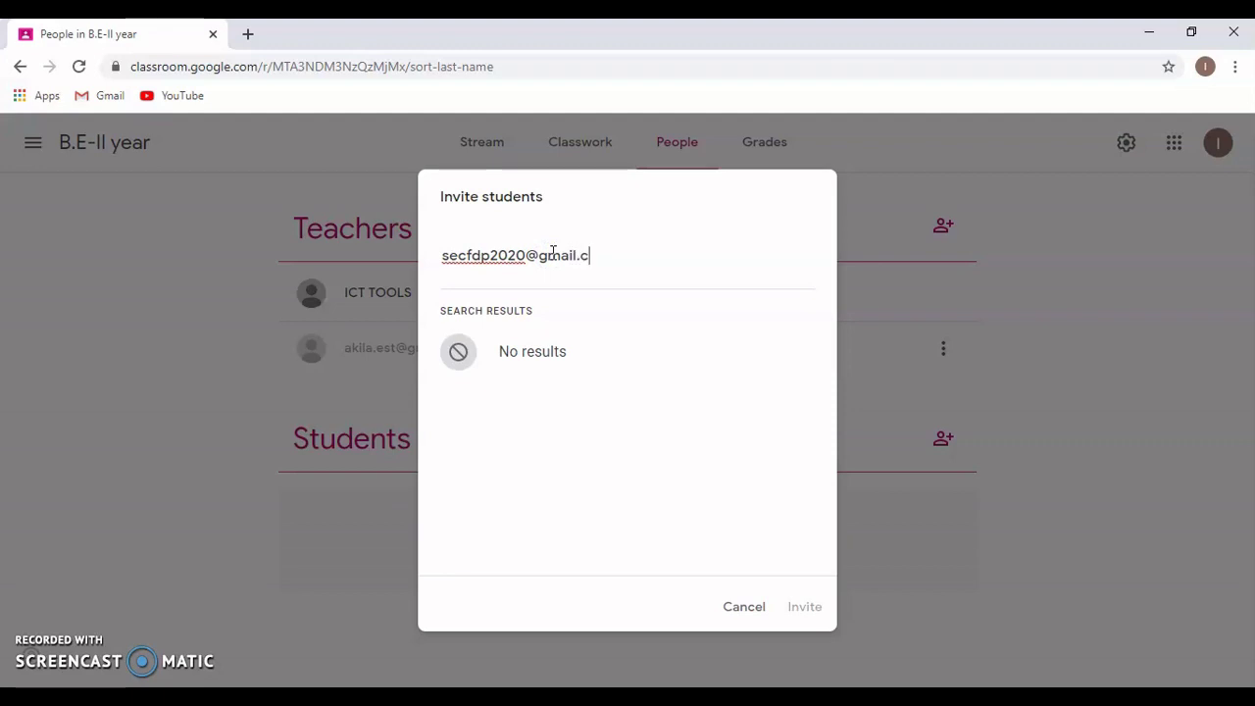
type("om")
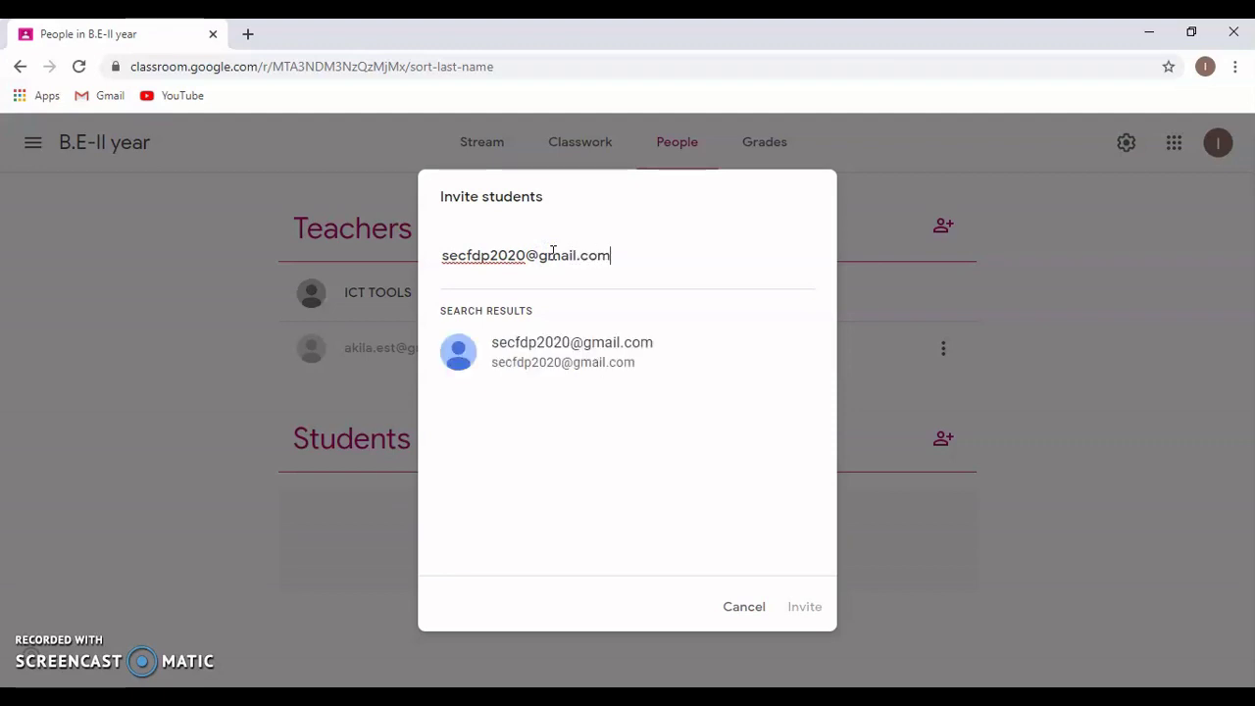
- Send the student invitation and untick the invited student in the Students list
left_click(569, 356)
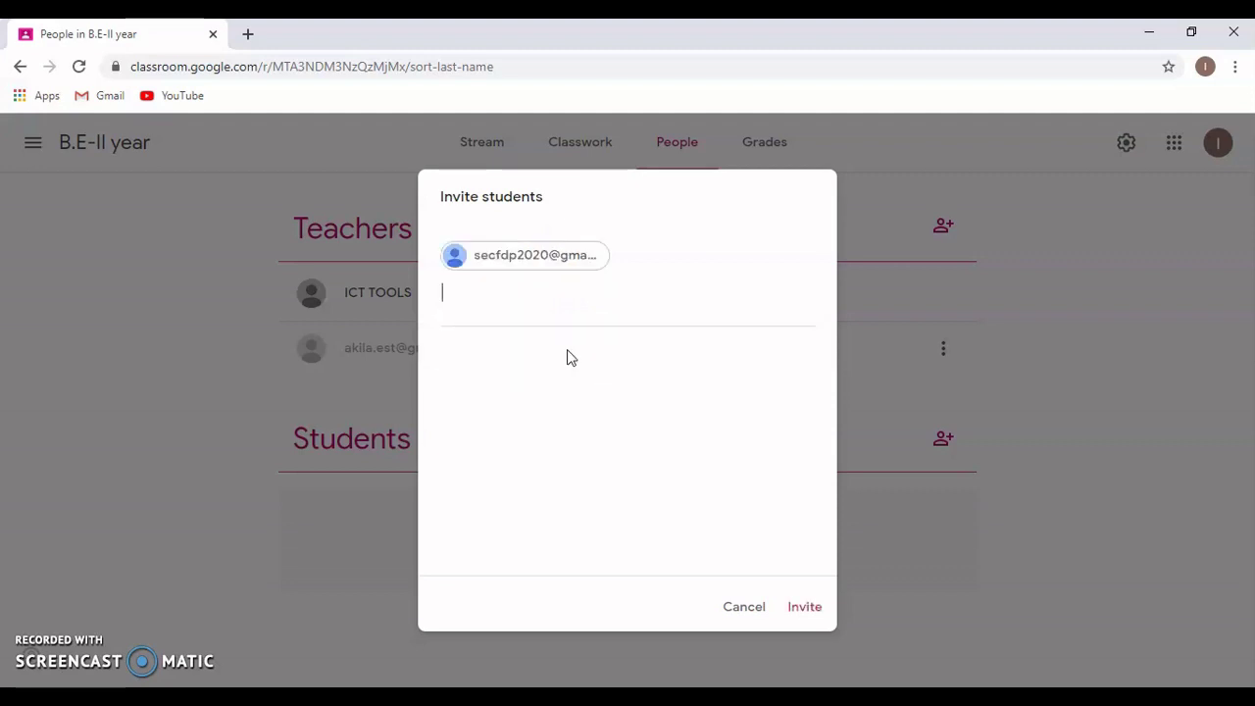
left_click(817, 614)
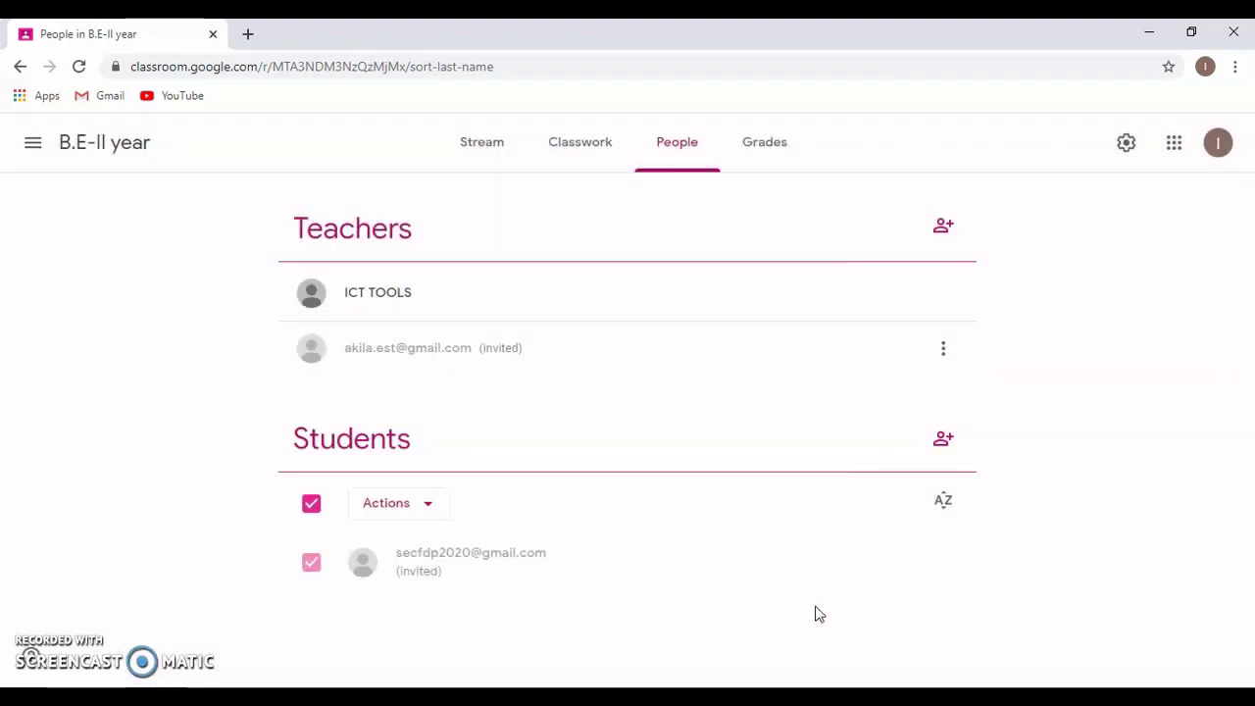
left_click(311, 503)
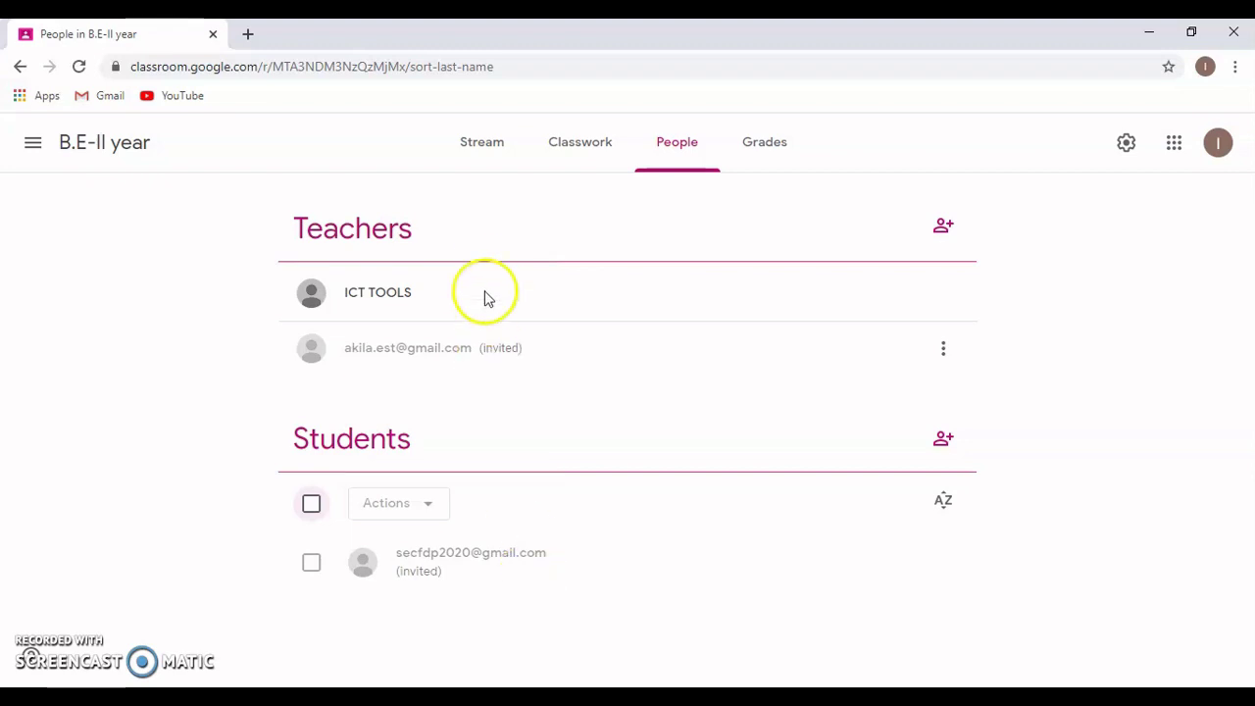
- Draft a Stream announcement reading 'Welcome to the course!!', fixing a typo along the way
left_click(487, 157)
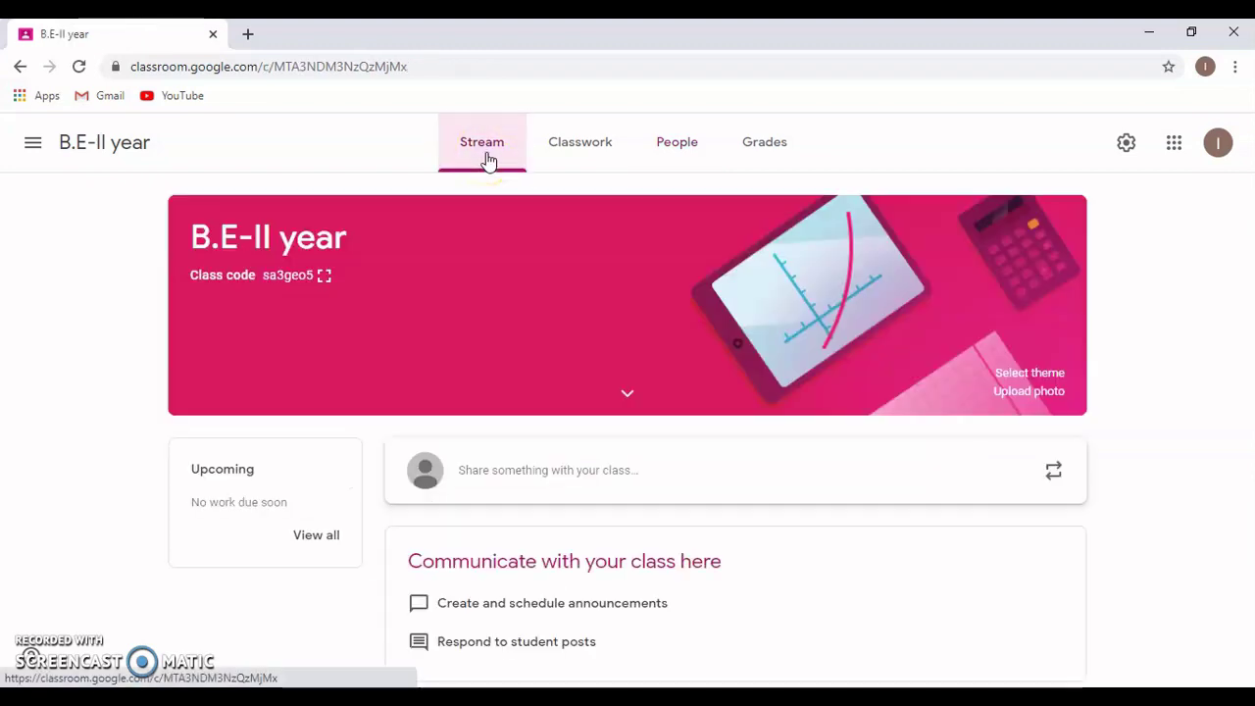
left_click(523, 477)
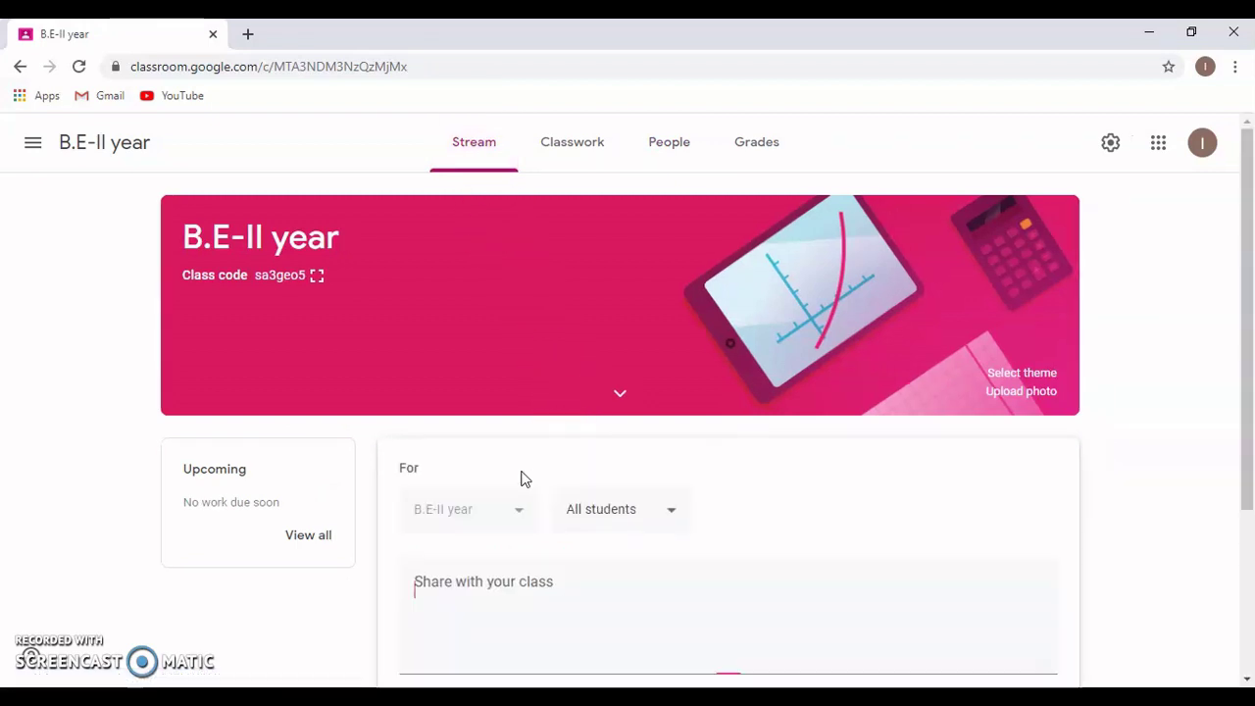
left_click(495, 610)
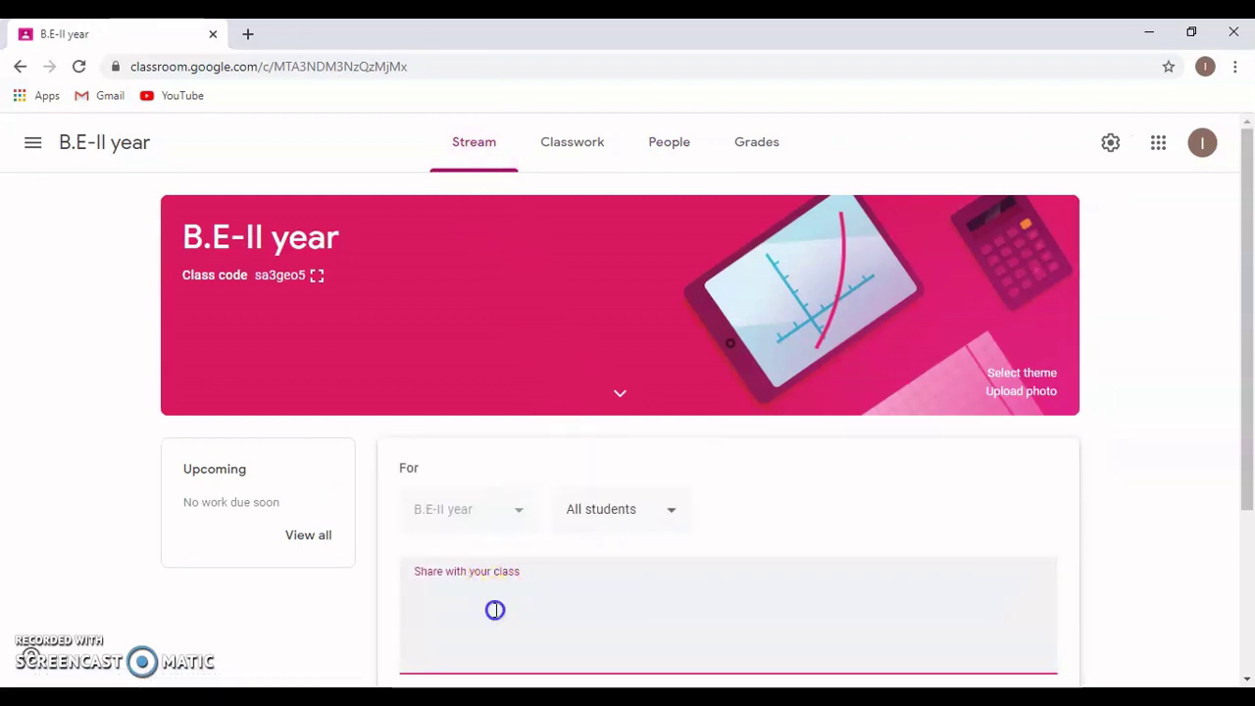
type("Weloc")
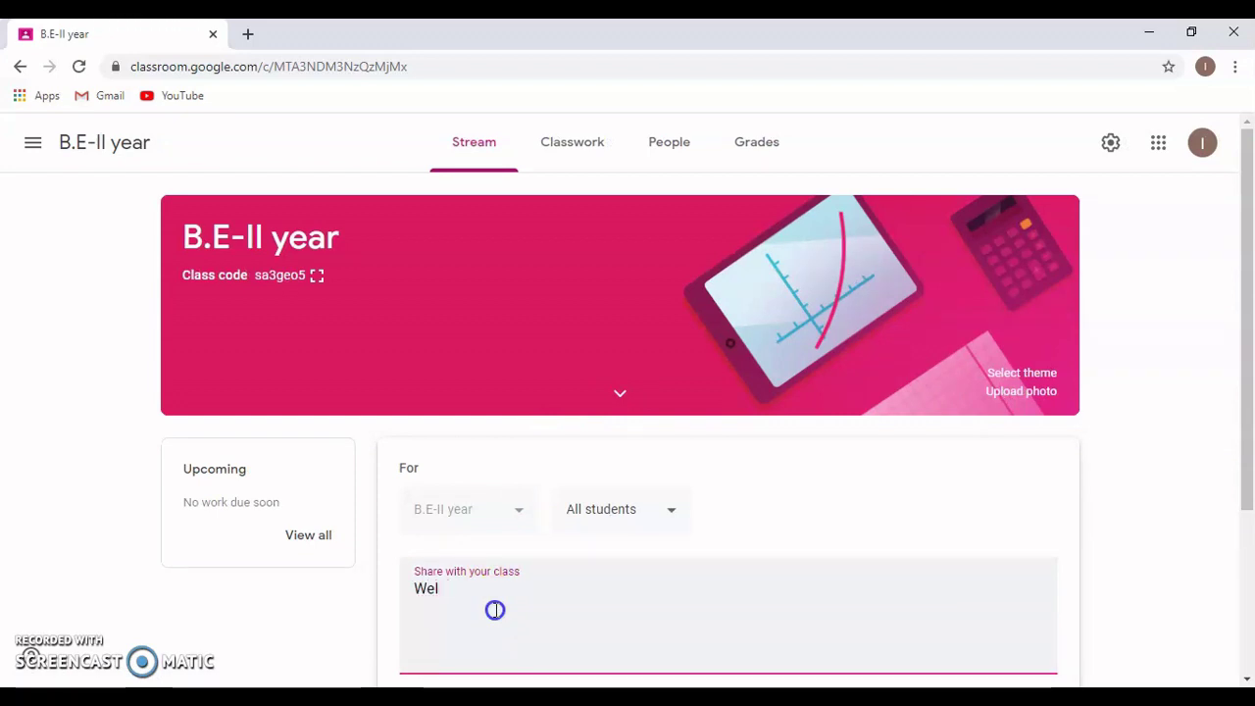
type("me")
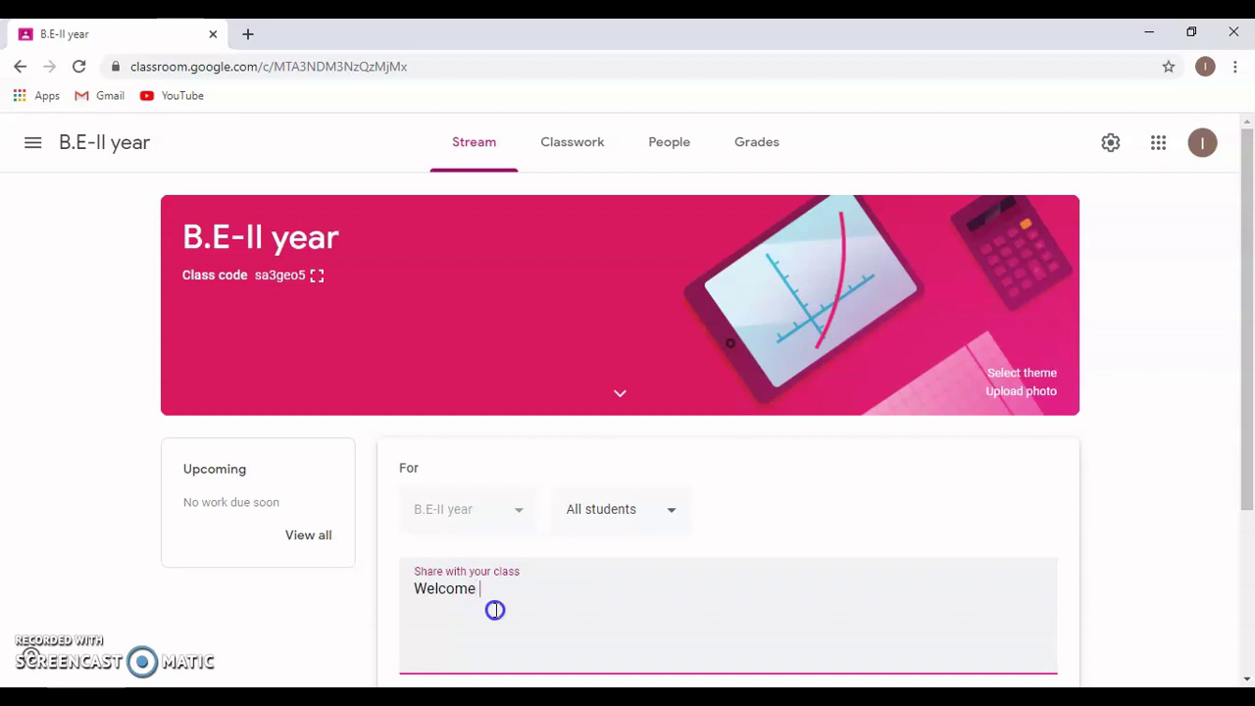
type(" to o")
key("BackSpace")
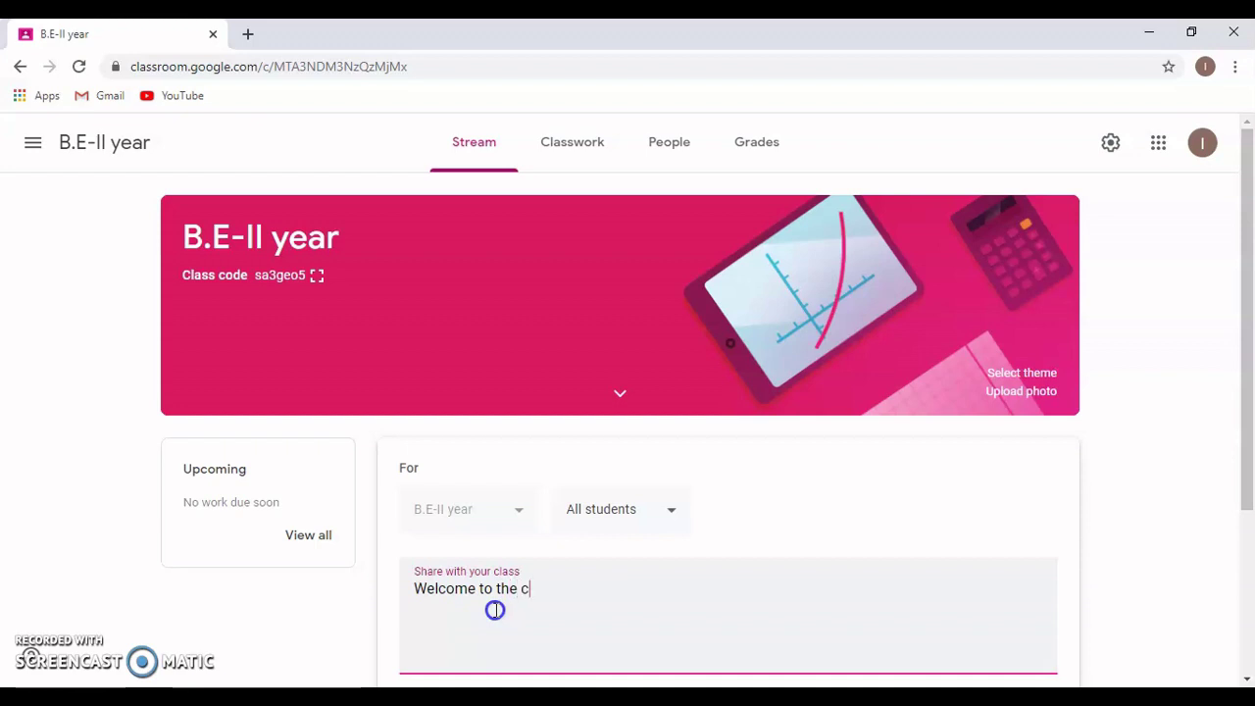
type("the course!!")
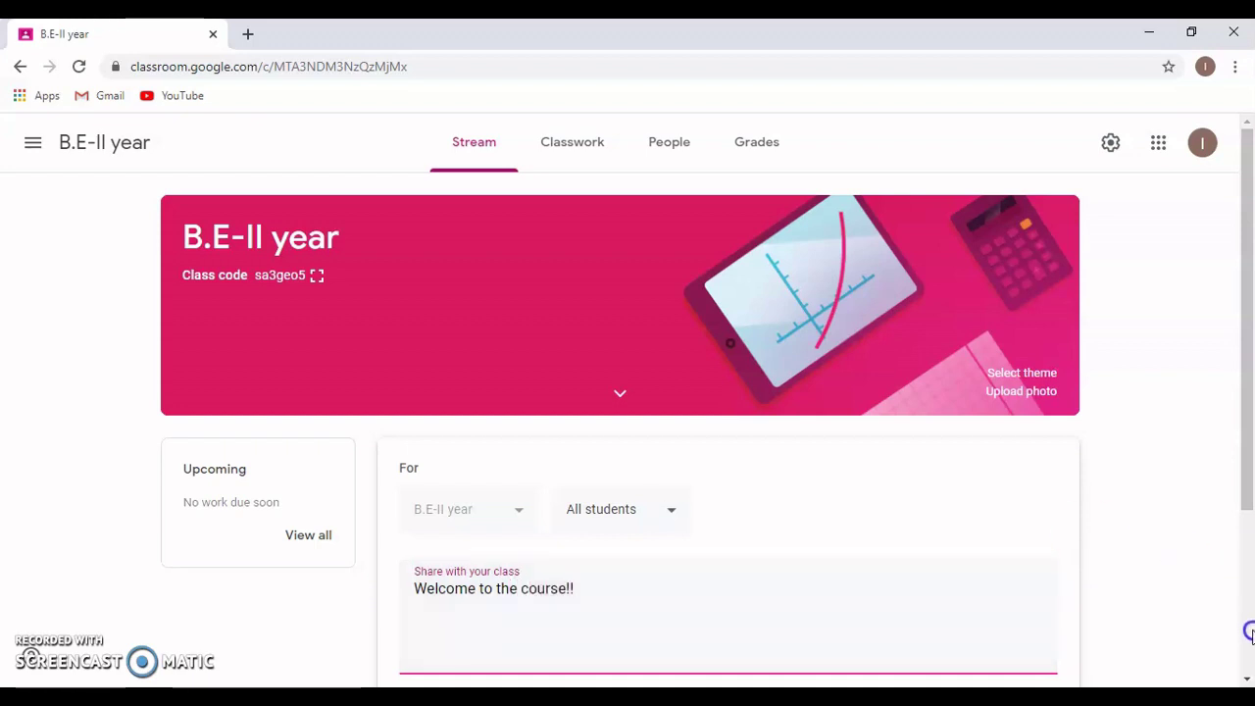
left_click(1247, 667)
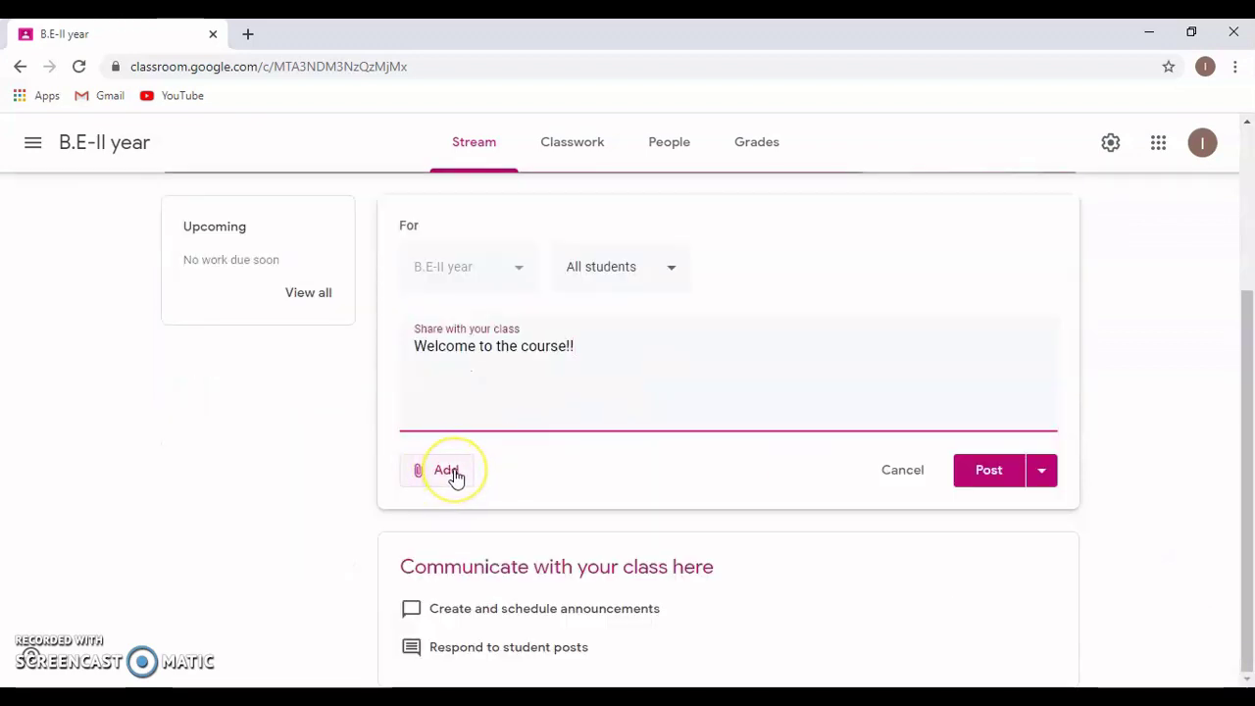
- Upload All-the-Best-2.jpg from the Downloads folder as the announcement's attachment
left_click(447, 470)
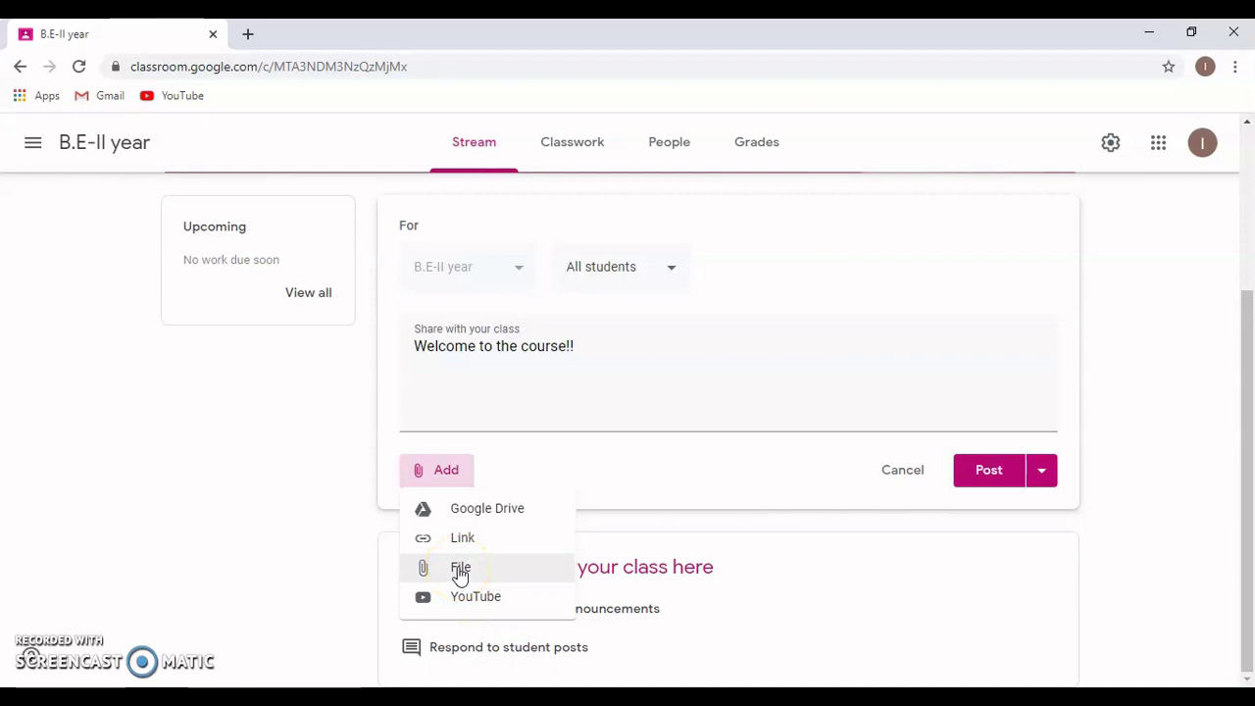
left_click(460, 572)
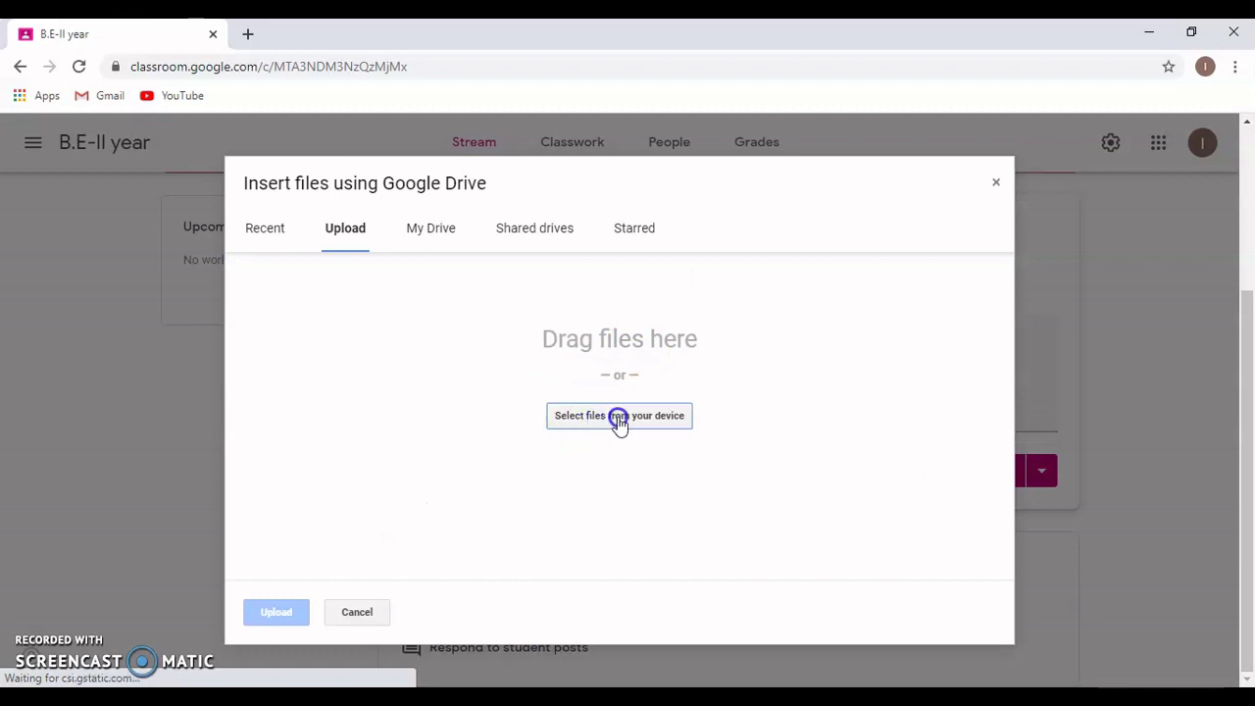
left_click(619, 418)
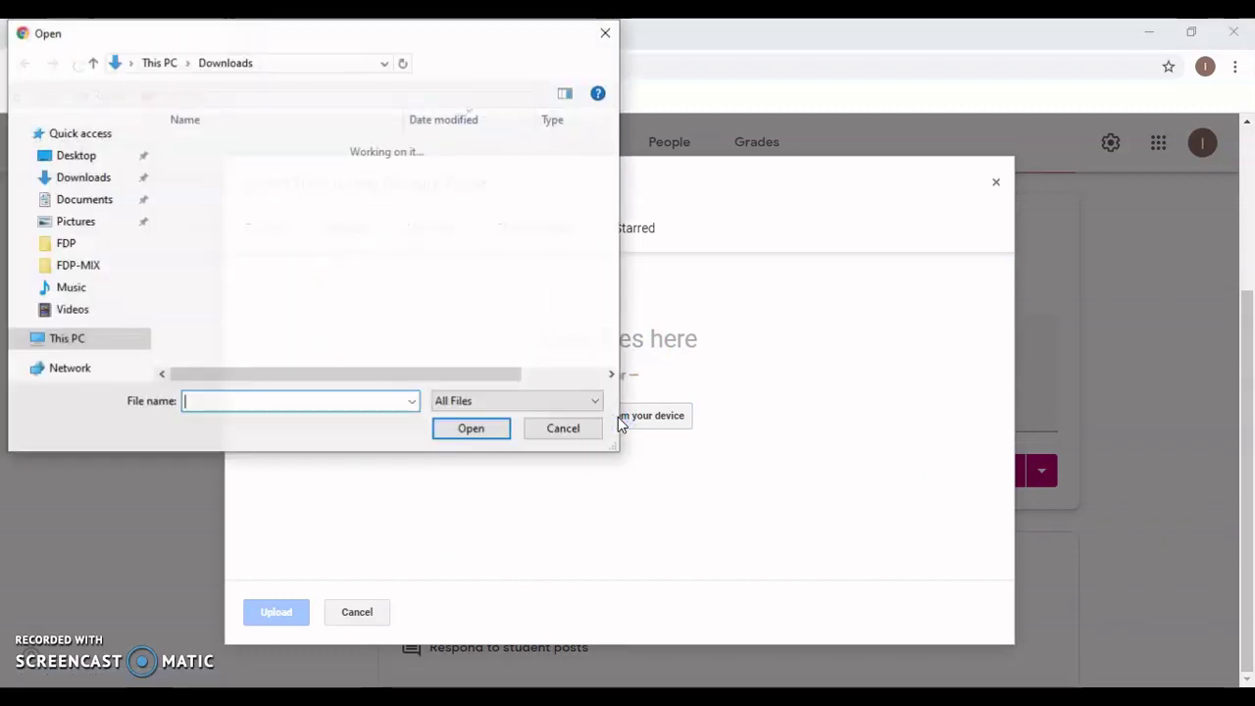
left_click(59, 177)
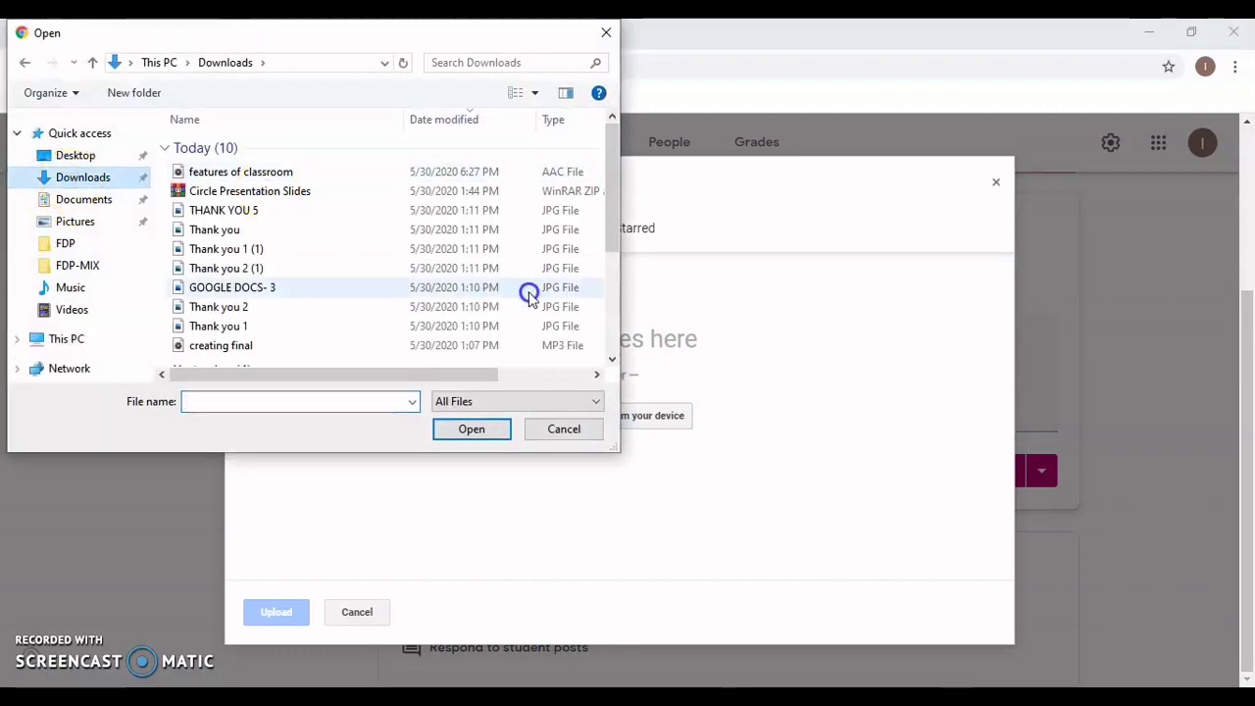
left_click(612, 361)
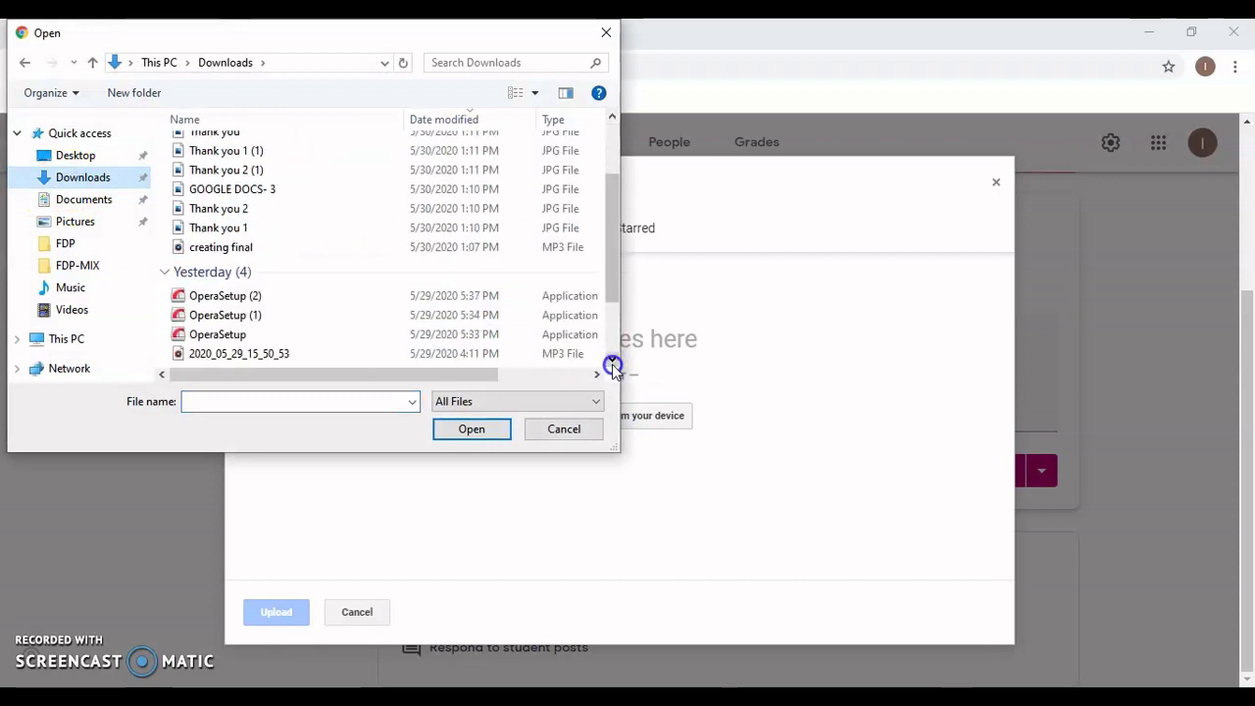
left_click(612, 361)
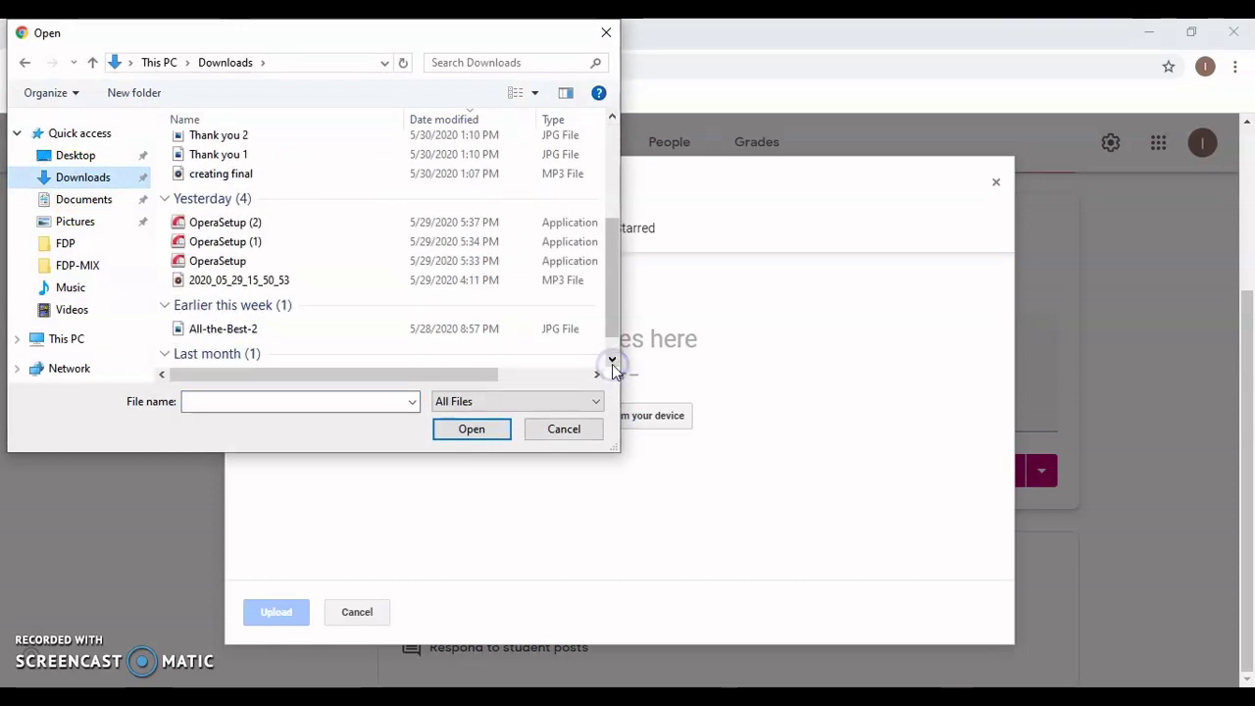
double_click(199, 336)
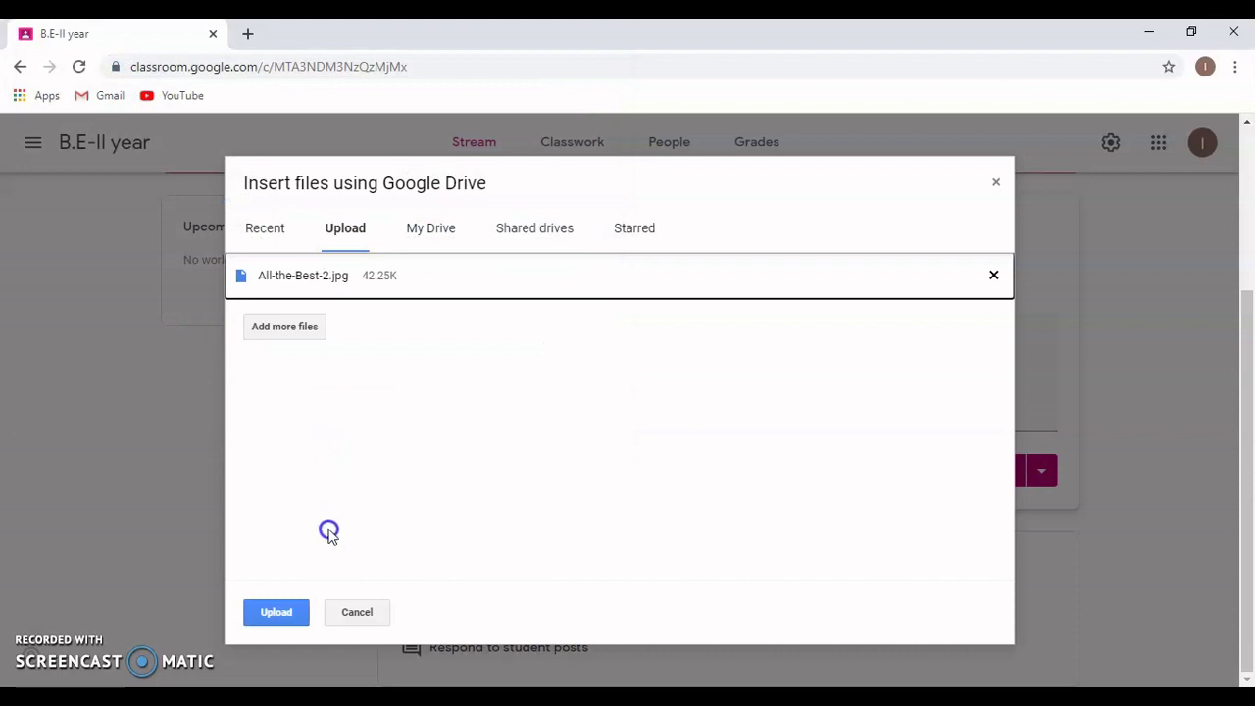
left_click(274, 600)
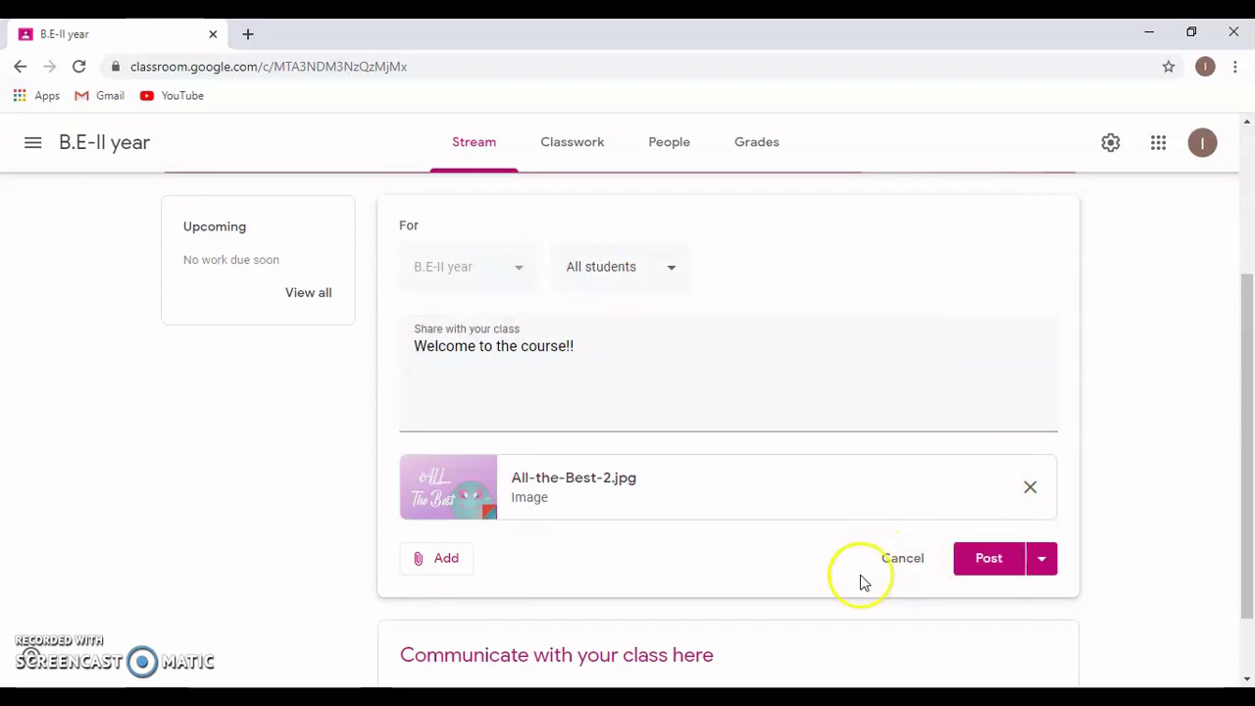
- Pick Schedule from the Post button's dropdown for the welcome announcement
left_click(1042, 561)
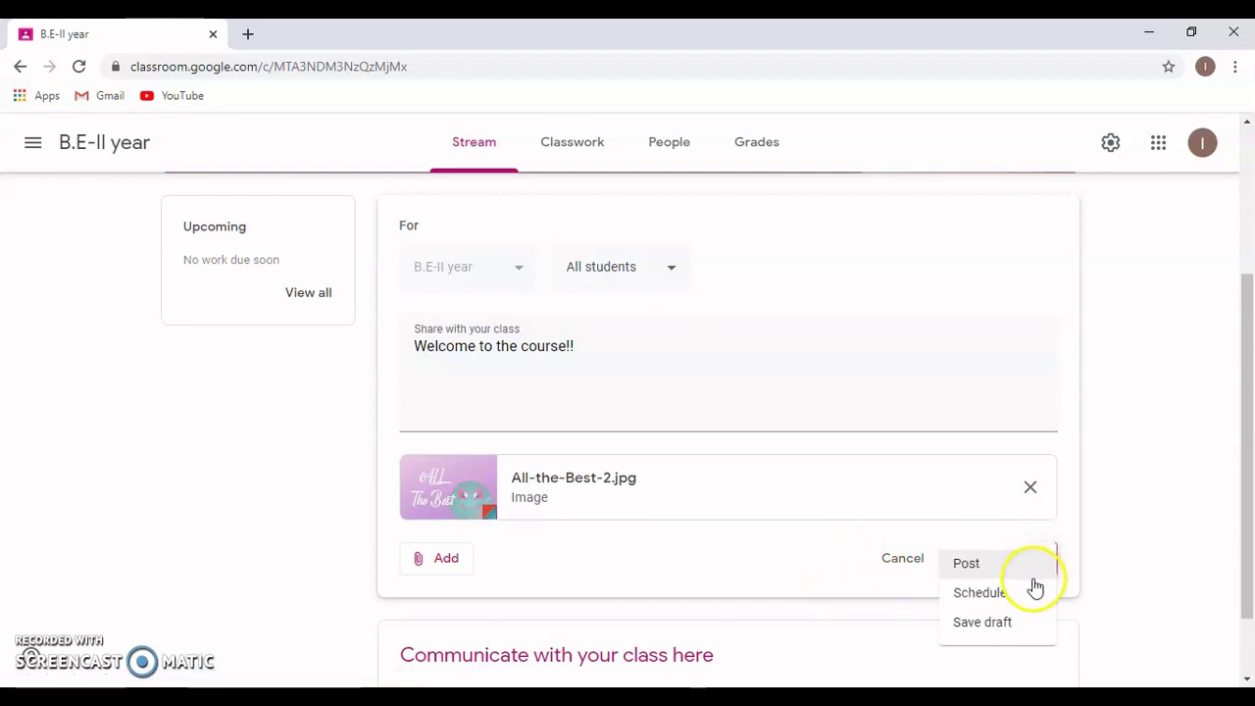
left_click(1027, 600)
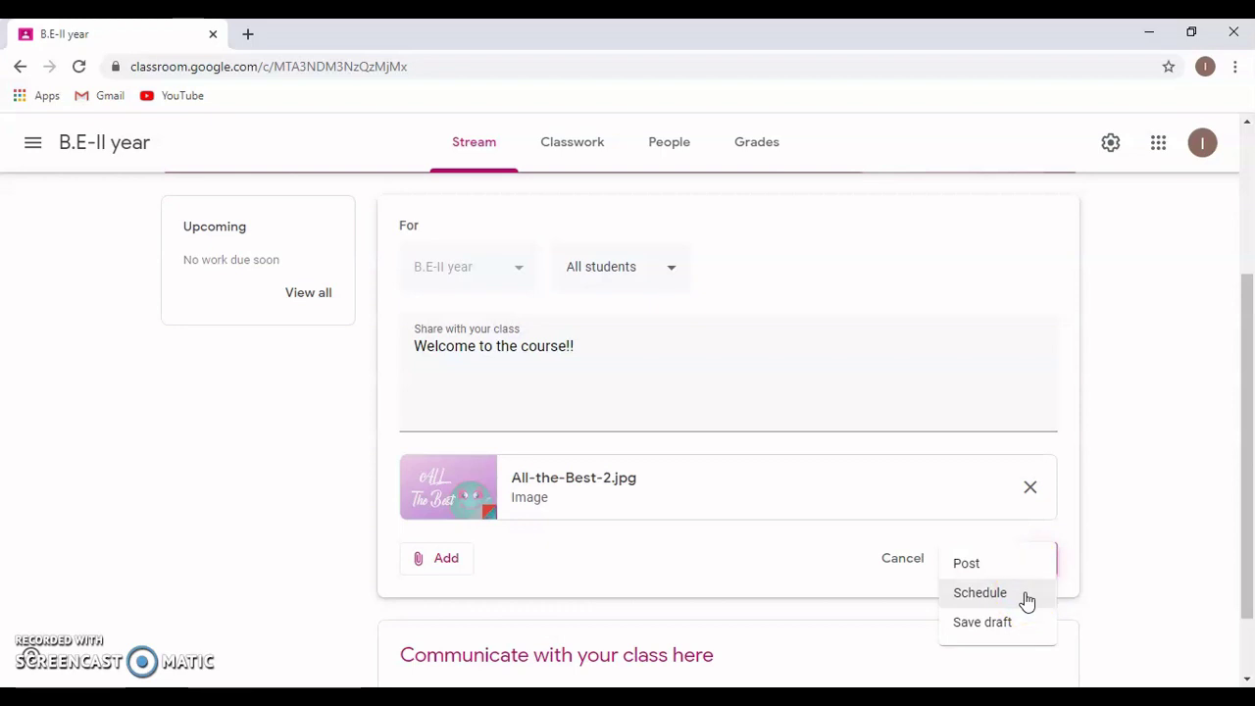
left_click(1013, 624)
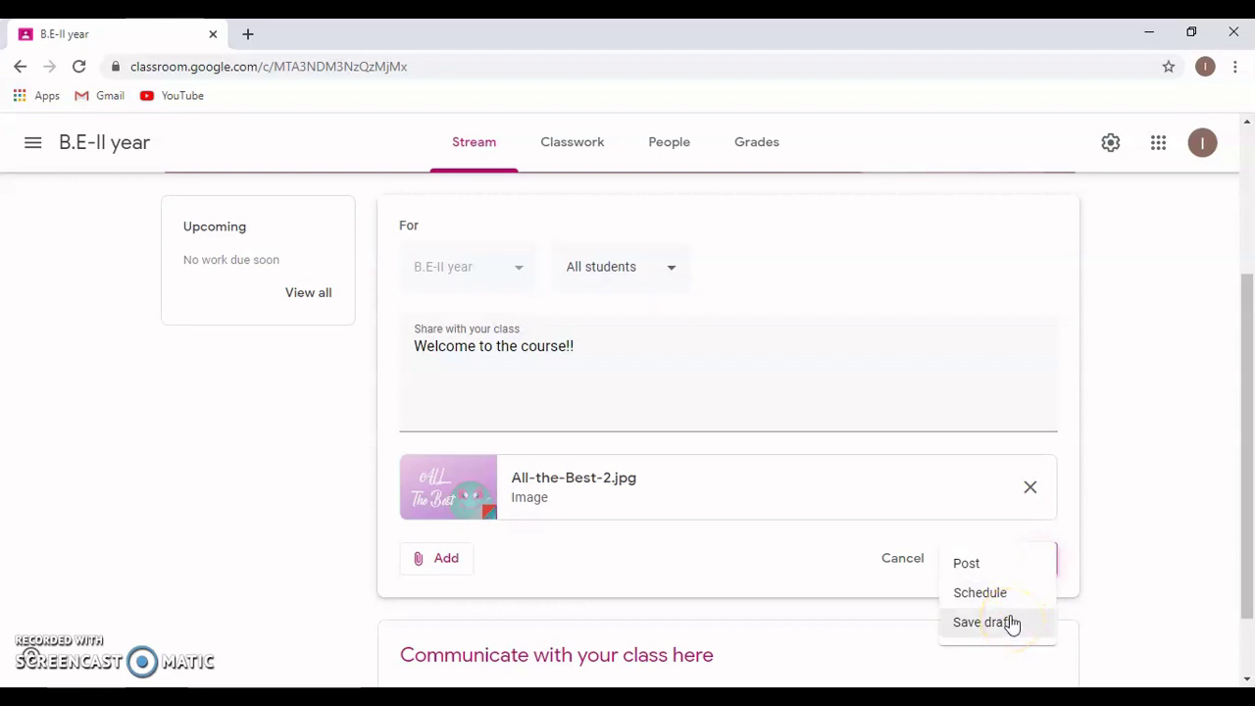
left_click(985, 598)
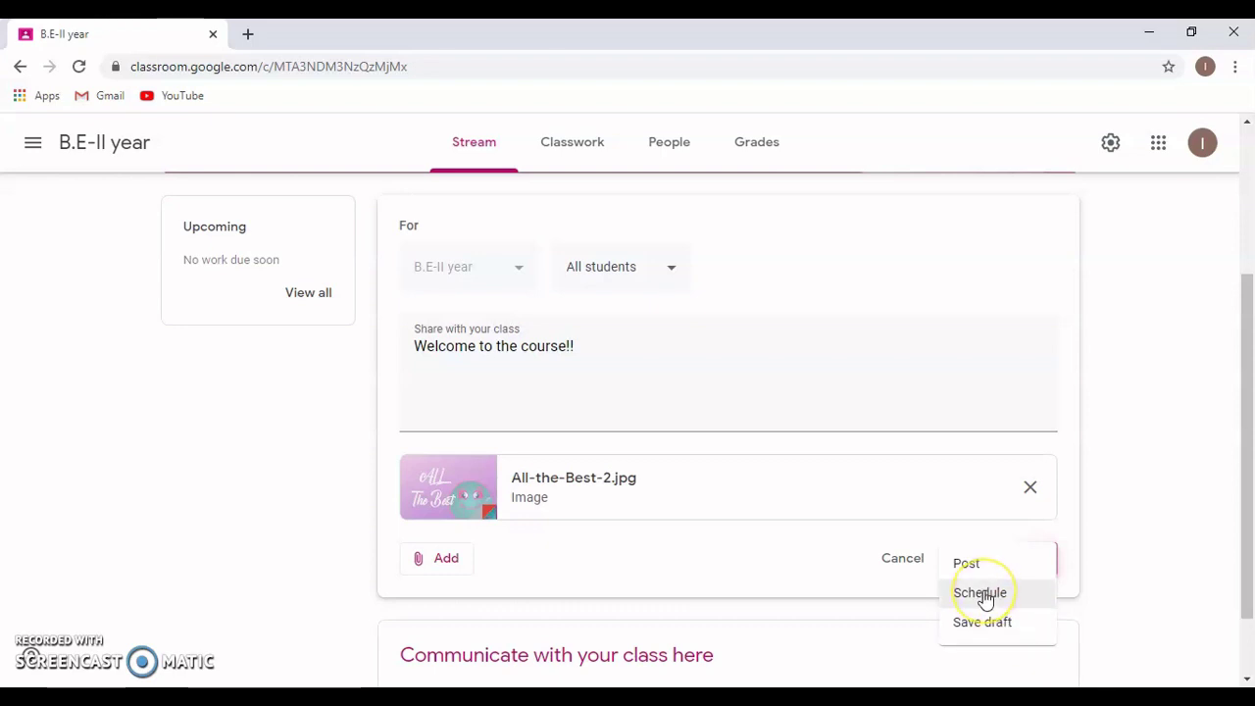
left_click(984, 593)
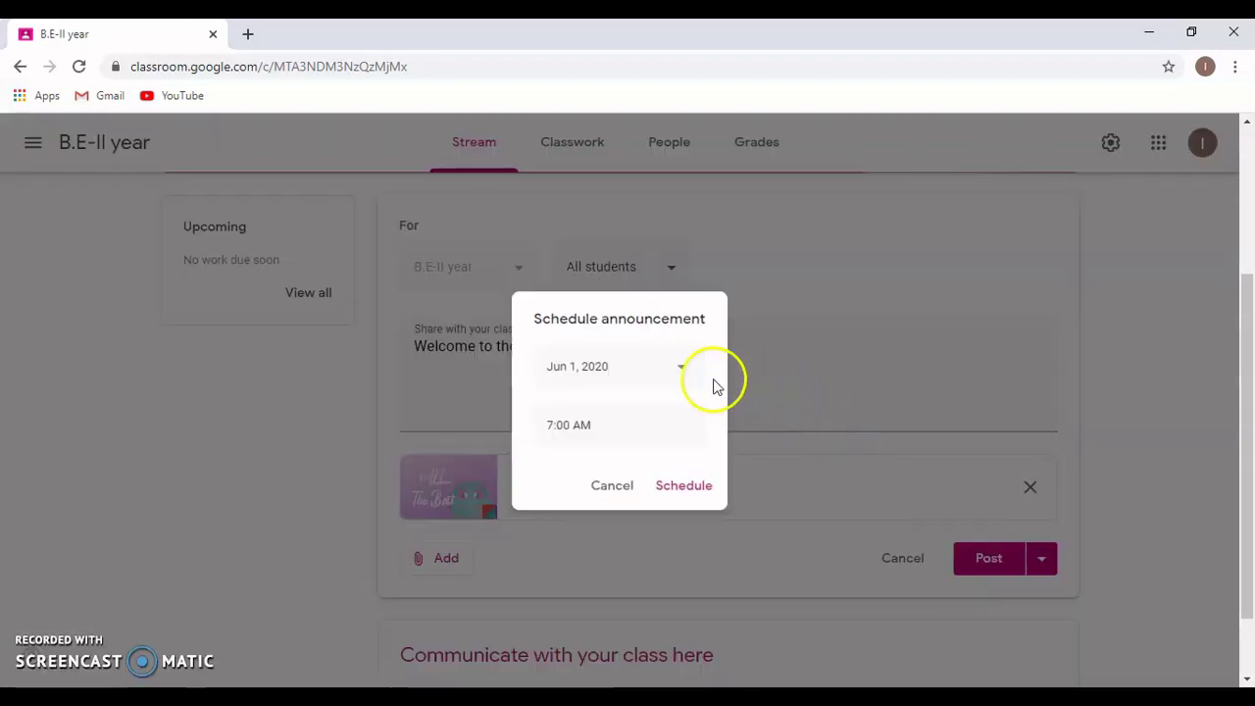
- Set the schedule to Jun 3, 2020 at 8:00 AM and confirm
left_click(682, 368)
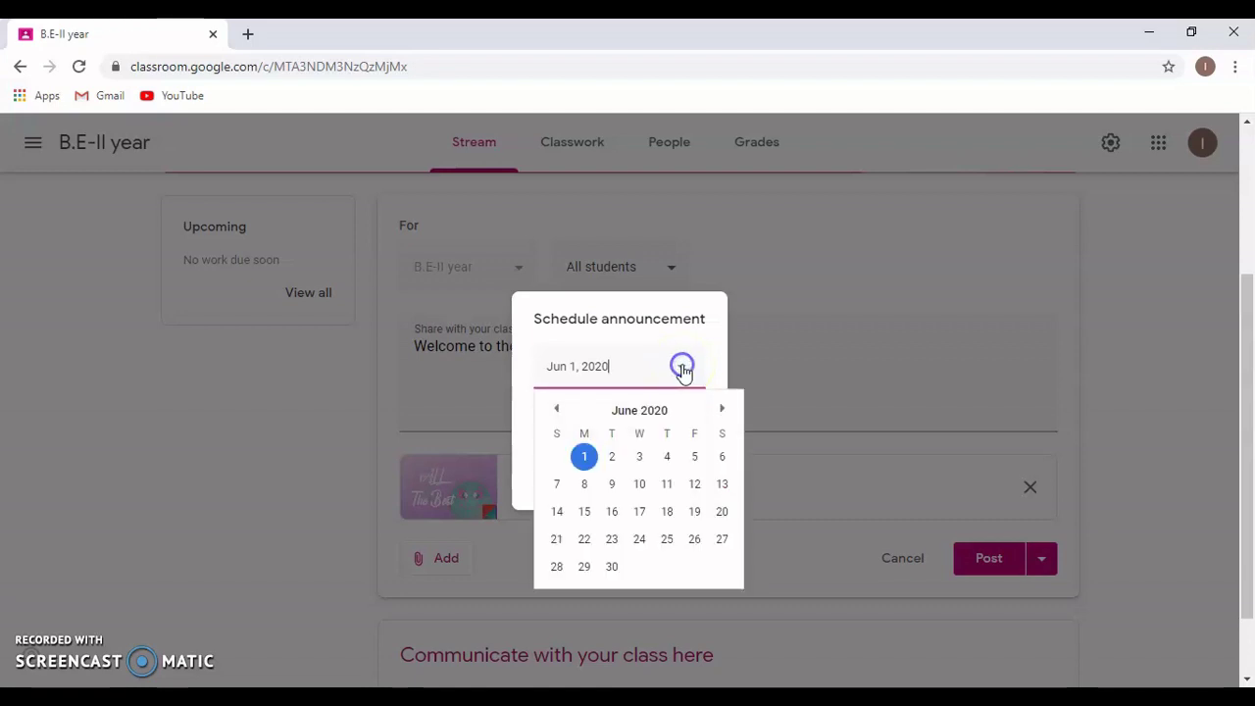
left_click(638, 457)
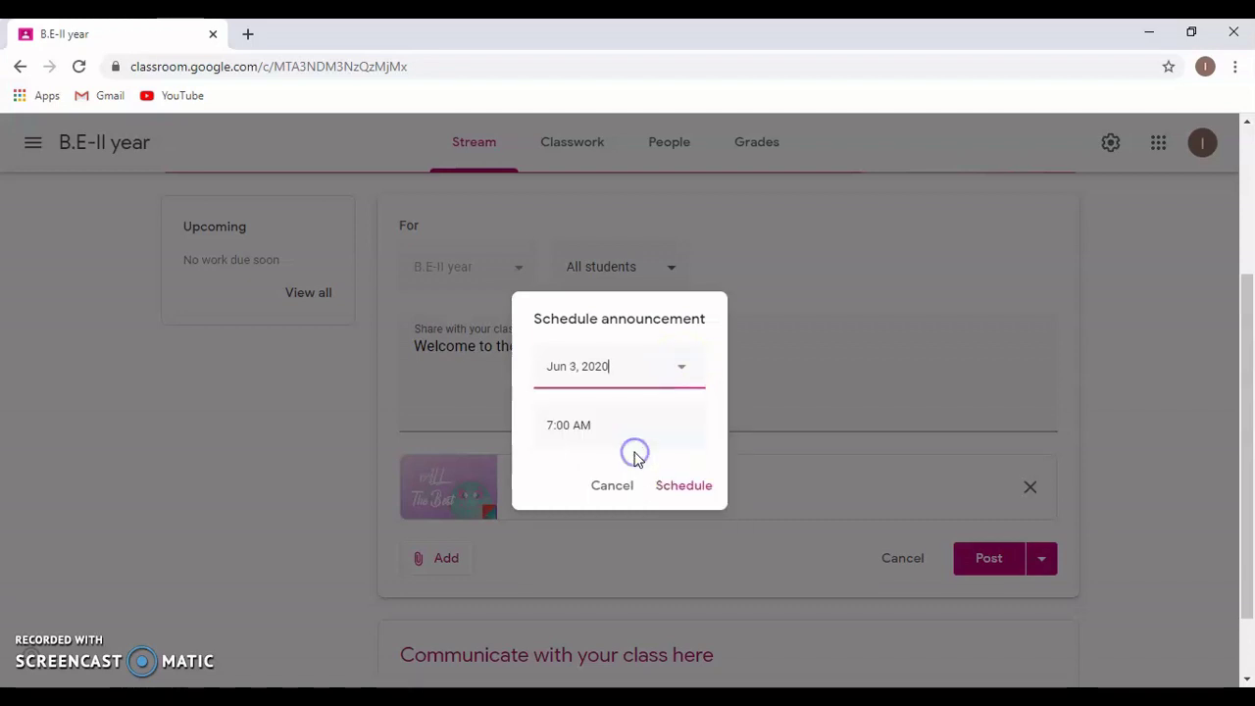
left_click(553, 427)
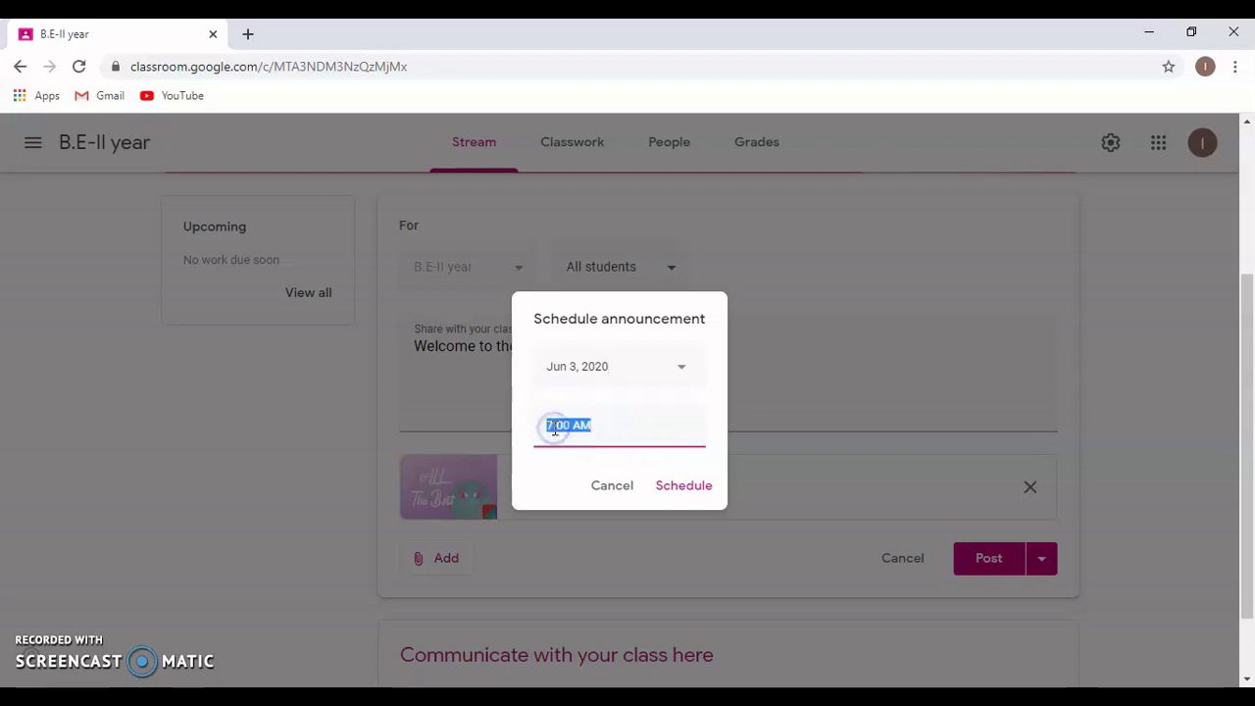
type("8:00")
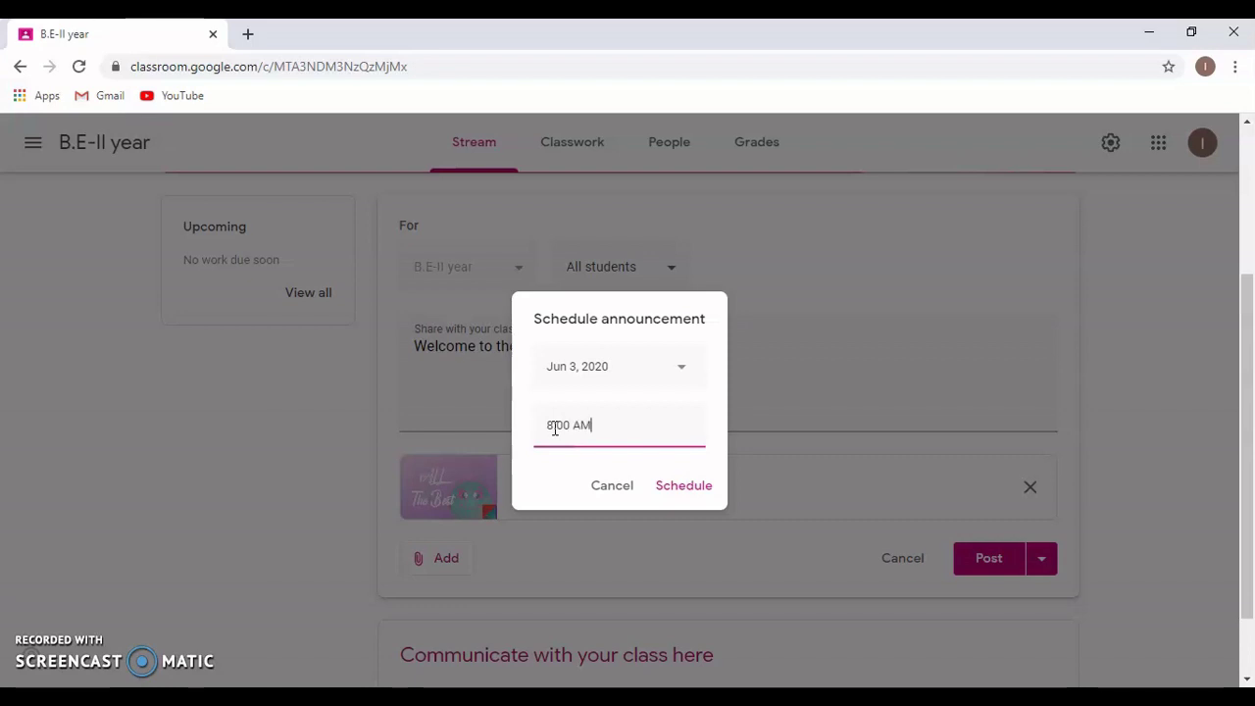
left_click(690, 489)
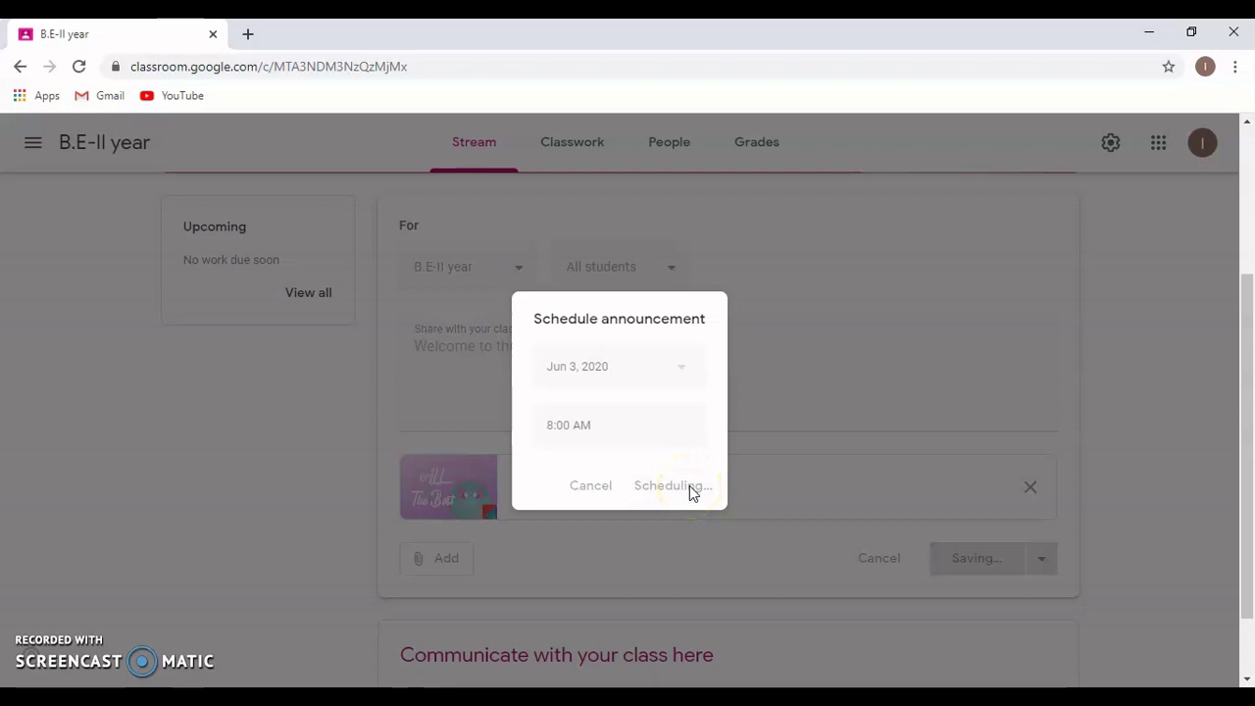